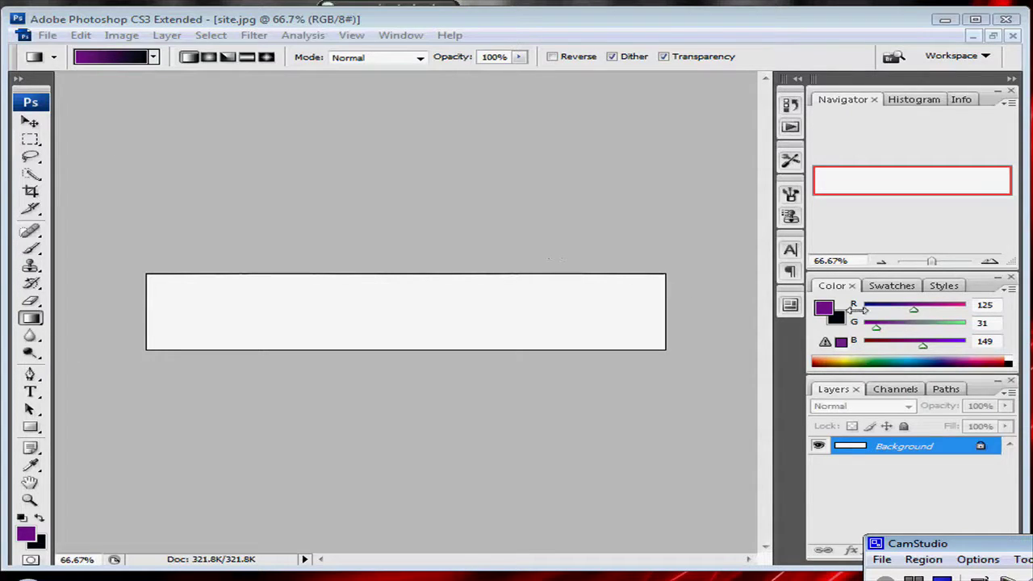
# Step: Fill the site.jpg banner with a purple-to-black gradient from left edge to right edge
pyautogui.click(703, 389)
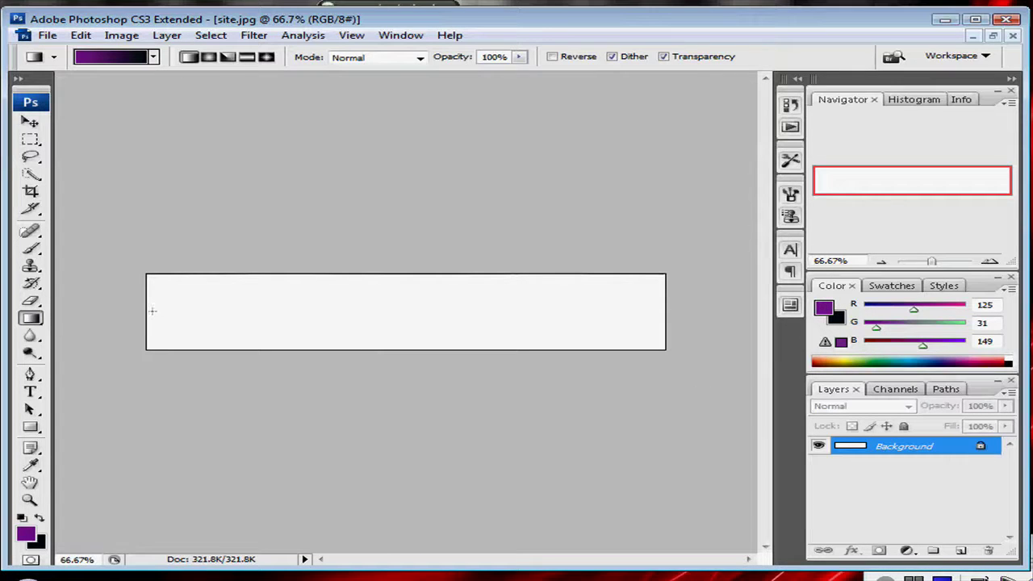
pyautogui.moveTo(147, 309); pyautogui.dragTo(268, 307)
pyautogui.moveTo(549, 301); pyautogui.dragTo(666, 308)
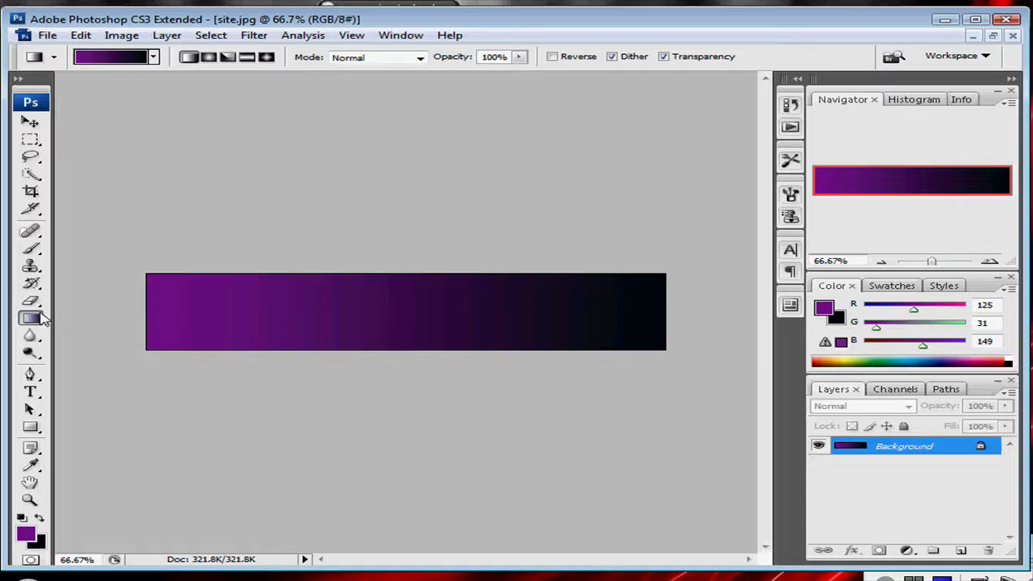
# Step: Start a 60 pt text layer near the banner's top-left
pyautogui.click(36, 393)
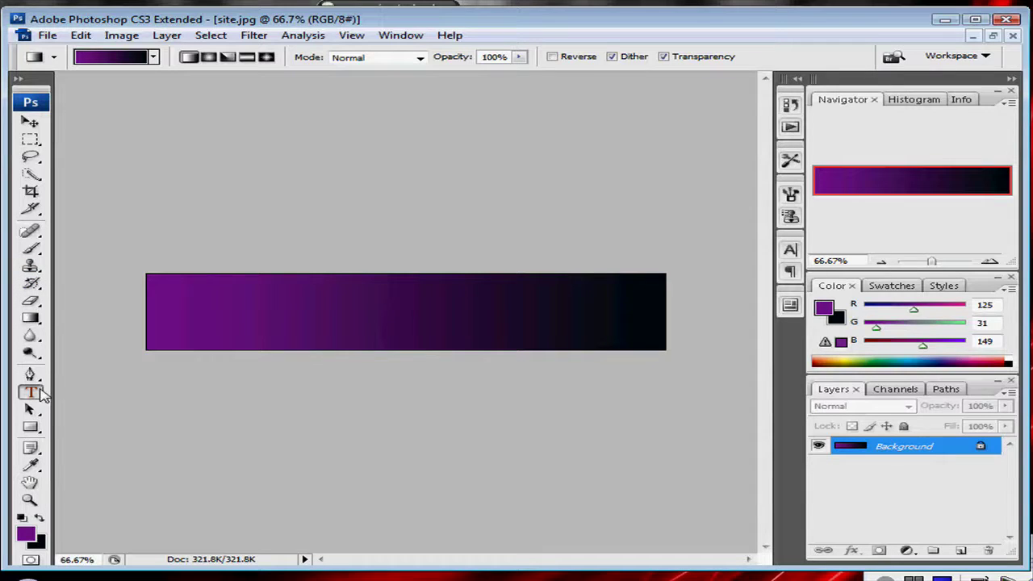
pyautogui.click(180, 297)
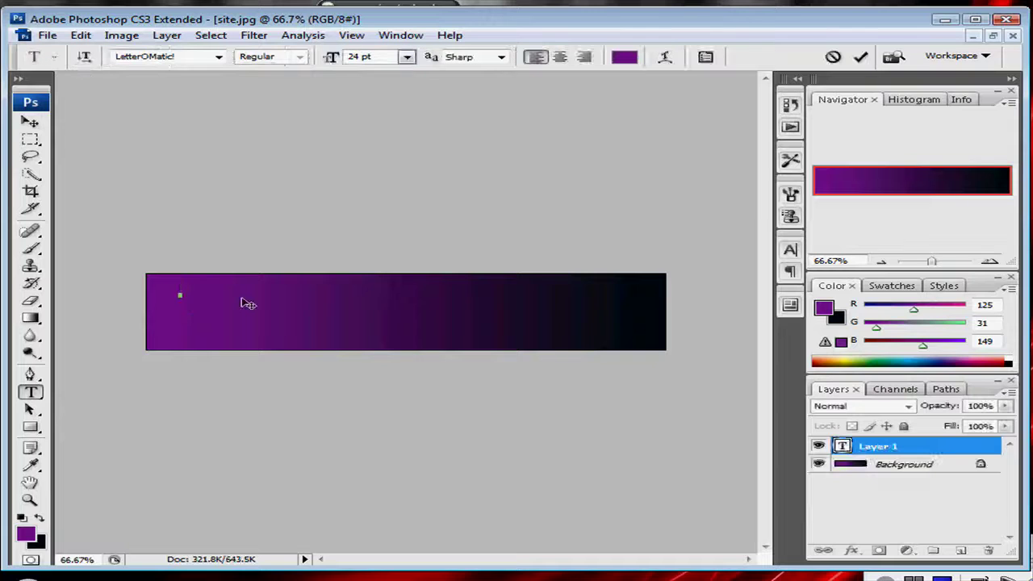
pyautogui.click(408, 56)
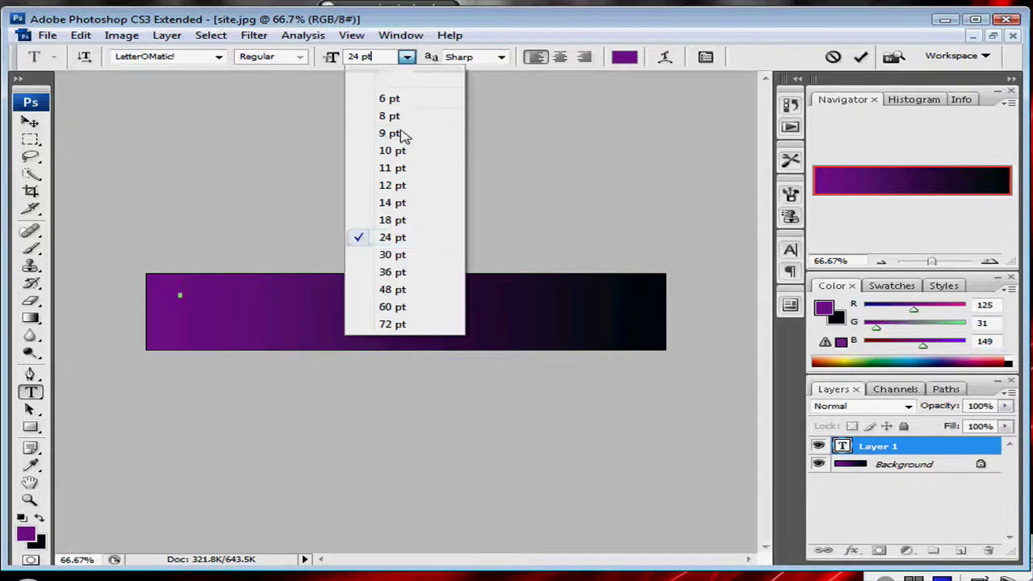
pyautogui.click(397, 305)
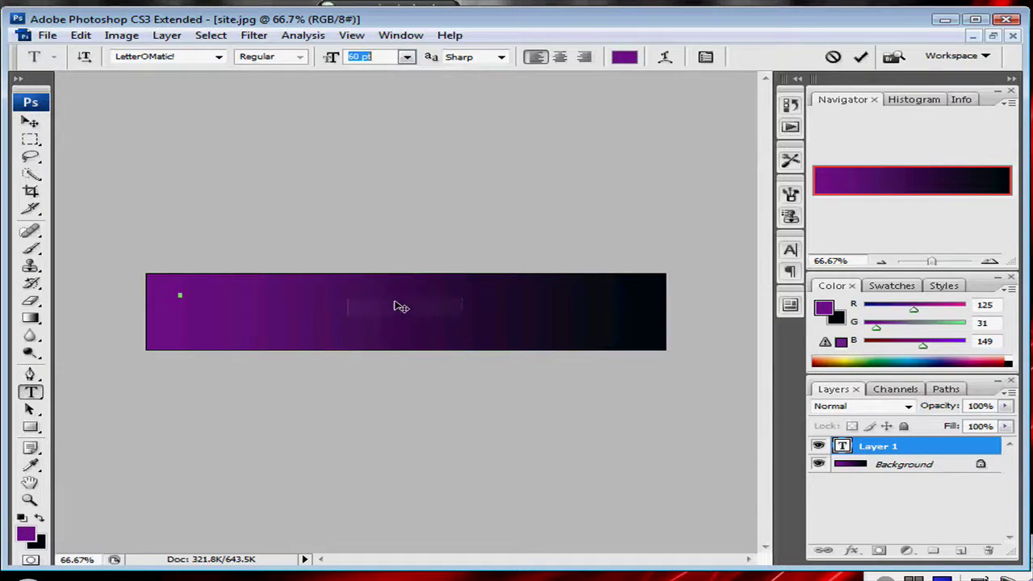
pyautogui.click(185, 325)
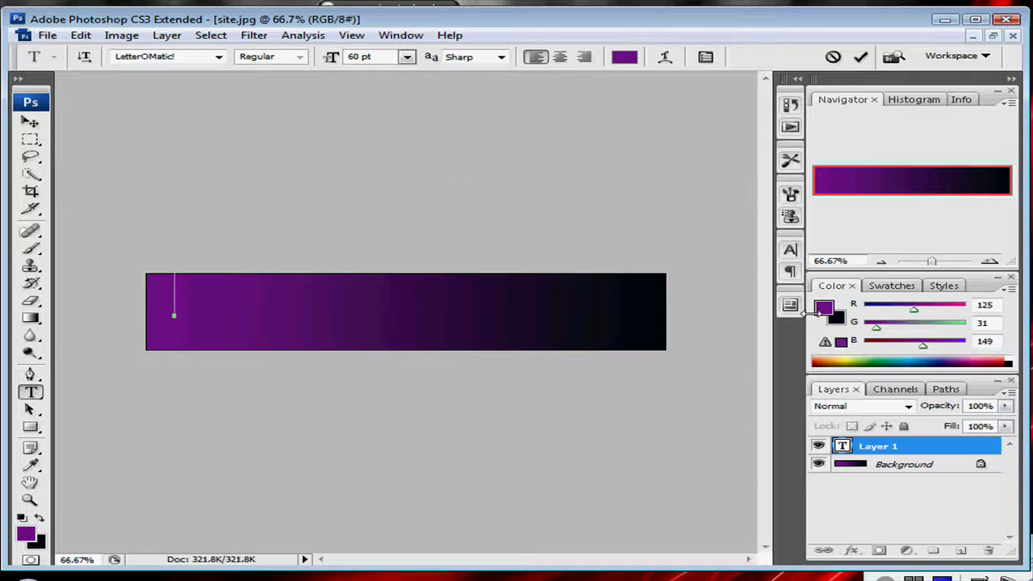
# Step: Set the text colour to near-white f5f2f6
pyautogui.click(826, 310)
pyautogui.click(258, 145)
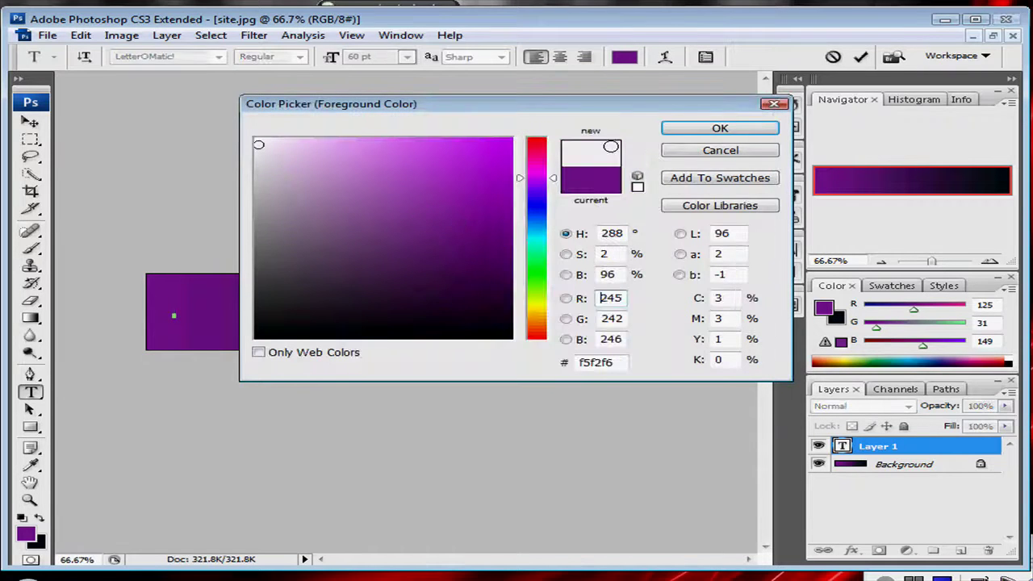
pyautogui.click(712, 130)
# Step: Type 'ADOBE4DUMMIES', fix the typos, and move the text inside the banner
pyautogui.write('A')
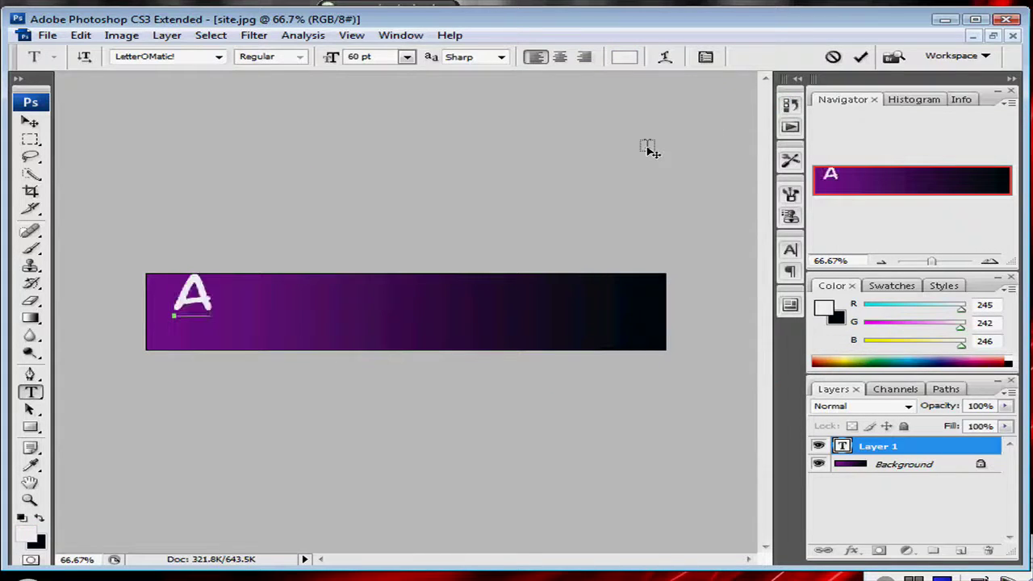
pyautogui.write('DOBE')
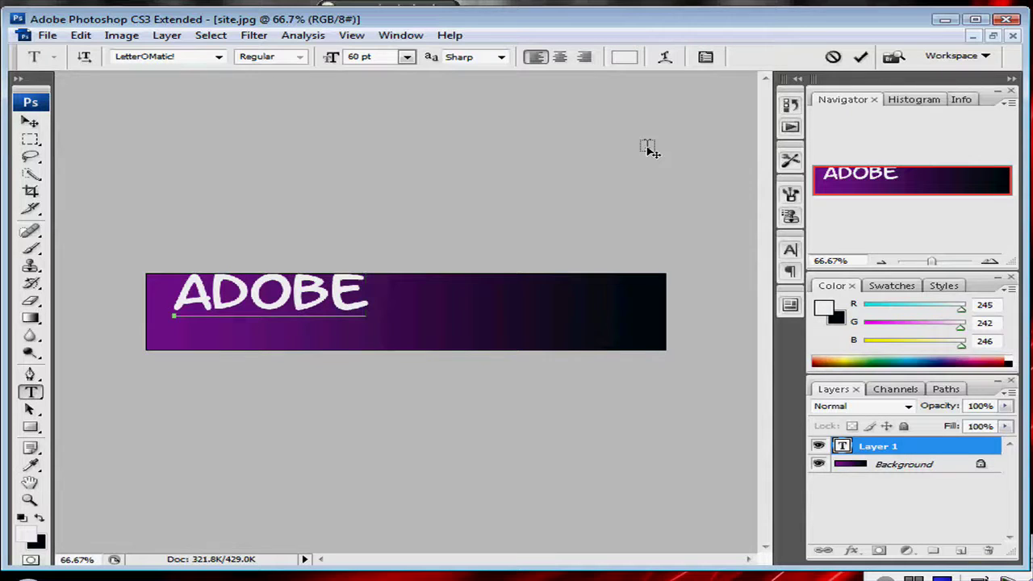
pyautogui.press('BackSpace')
pyautogui.press('BackSpace')
pyautogui.write('4')
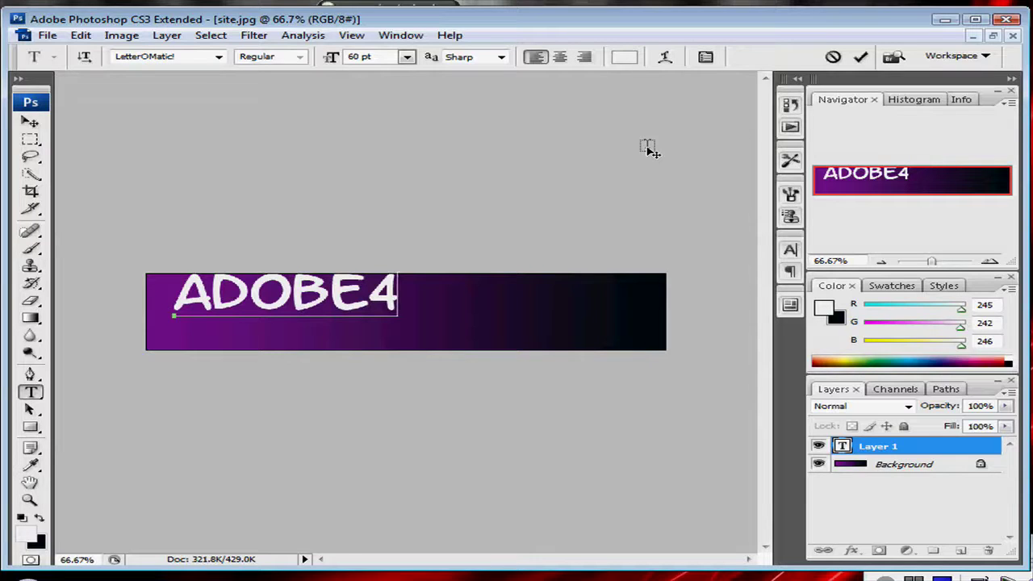
pyautogui.write('DU')
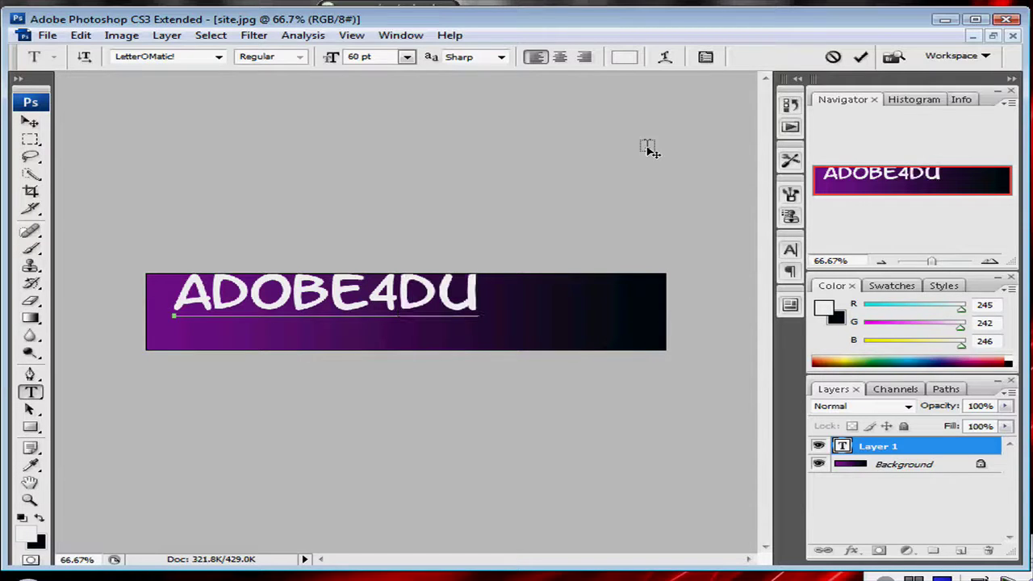
pyautogui.write('MMISE')
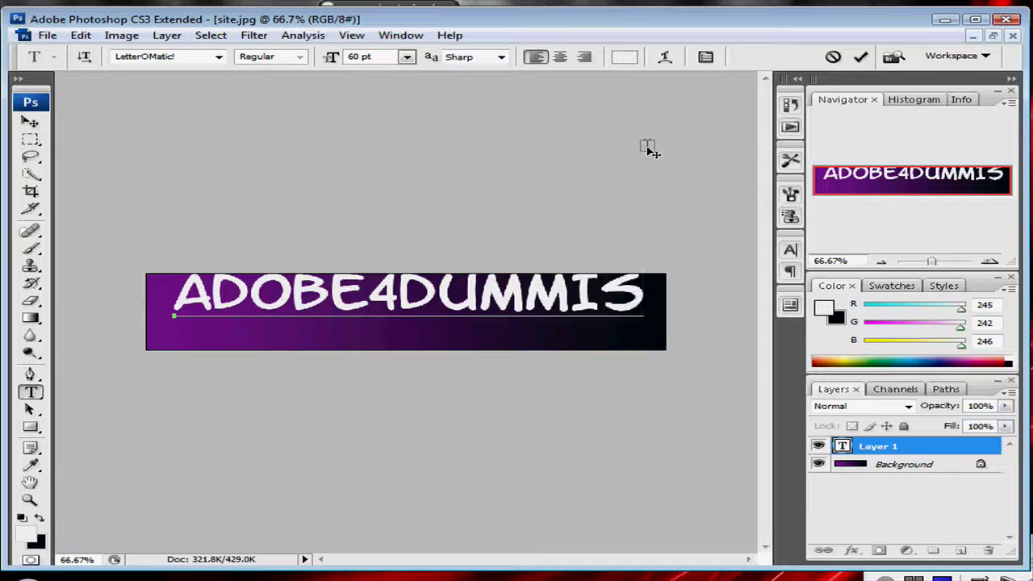
pyautogui.press('BackSpace')
pyautogui.press('BackSpace')
pyautogui.write('ES')
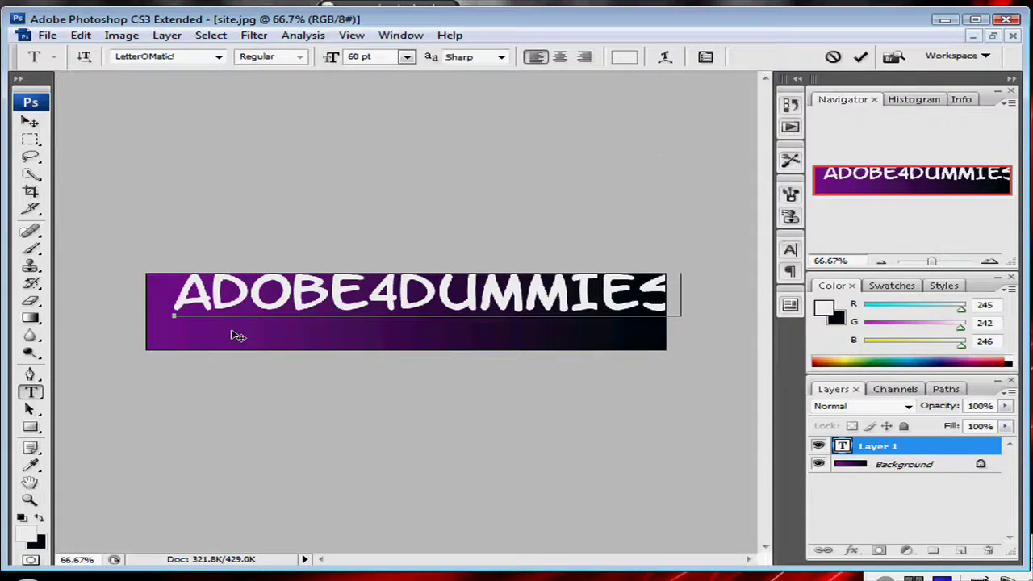
pyautogui.moveTo(231, 334)
pyautogui.mouseDown()
pyautogui.moveTo(202, 342)
pyautogui.moveTo(214, 340)
pyautogui.mouseUp()
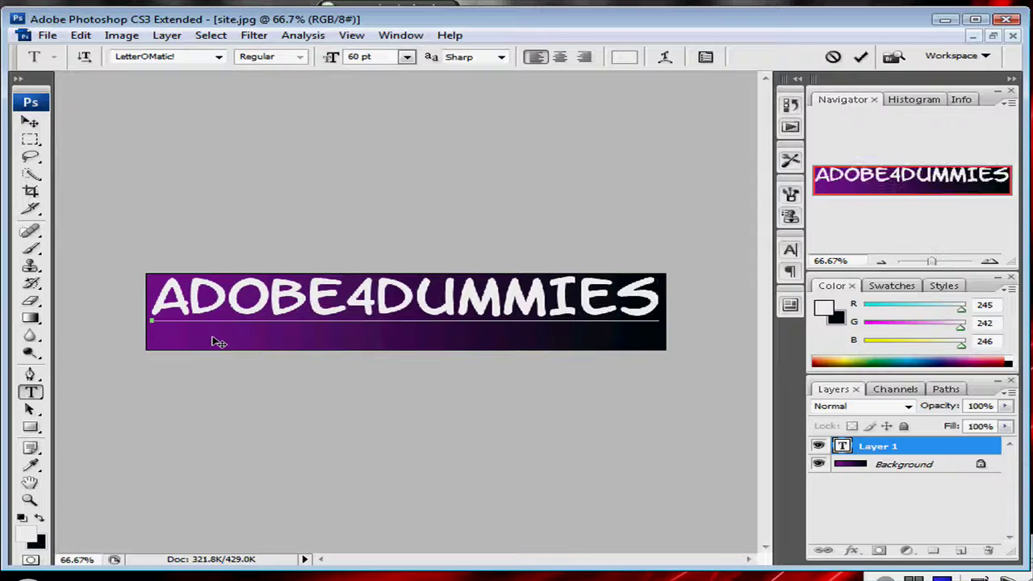
# Step: Shrink the text to 36 pt, move it up, and add '.TK' to the end
pyautogui.moveTo(664, 301); pyautogui.dragTo(129, 306)
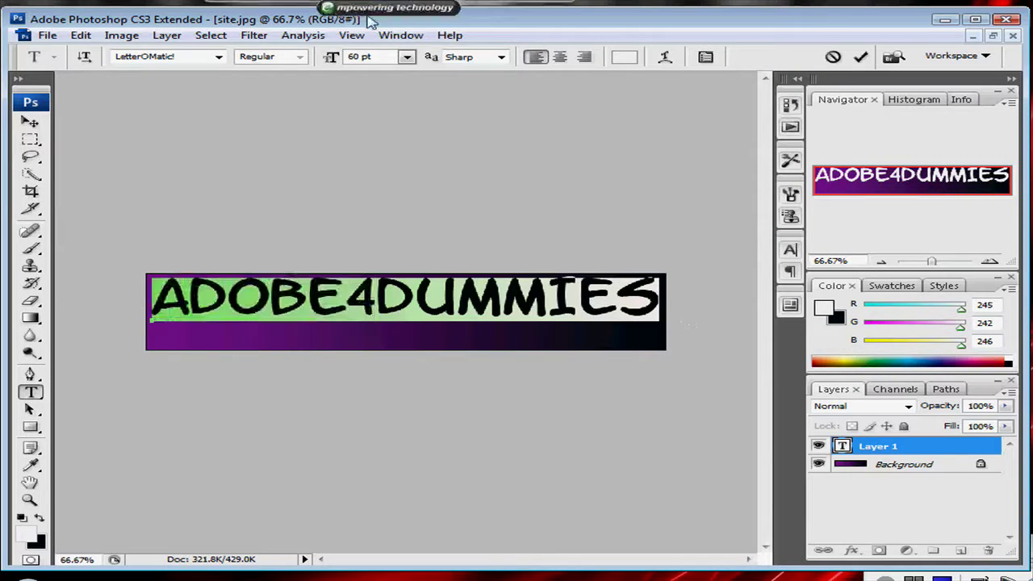
pyautogui.click(408, 56)
pyautogui.click(412, 272)
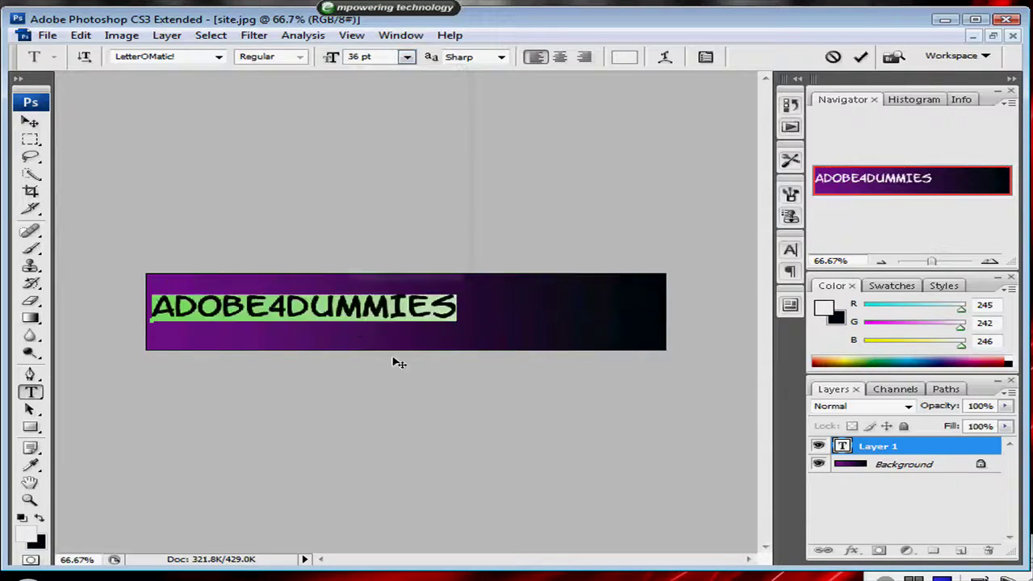
pyautogui.moveTo(226, 339)
pyautogui.mouseDown()
pyautogui.moveTo(208, 320)
pyautogui.moveTo(225, 327)
pyautogui.mouseUp()
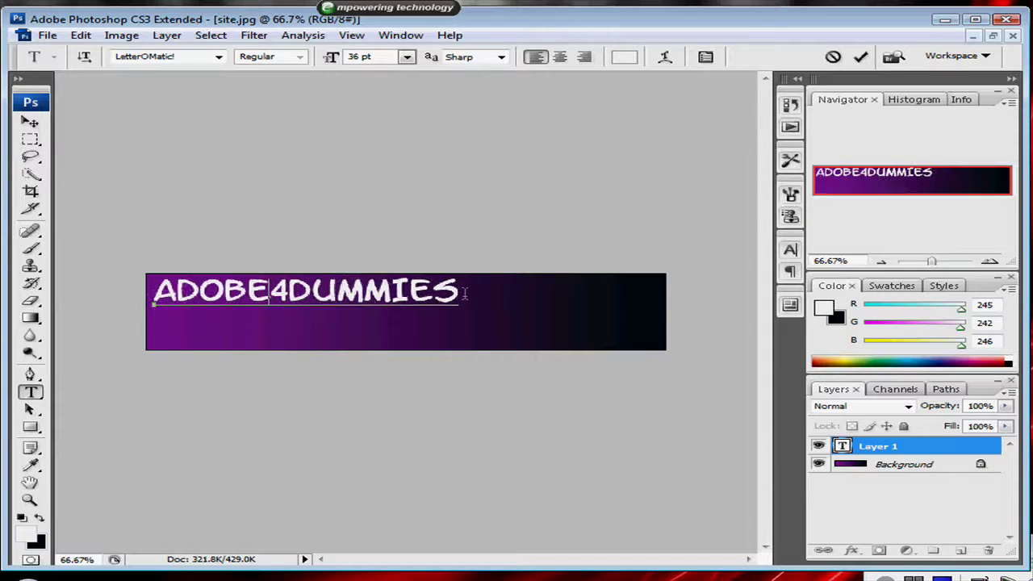
pyautogui.write('TK')
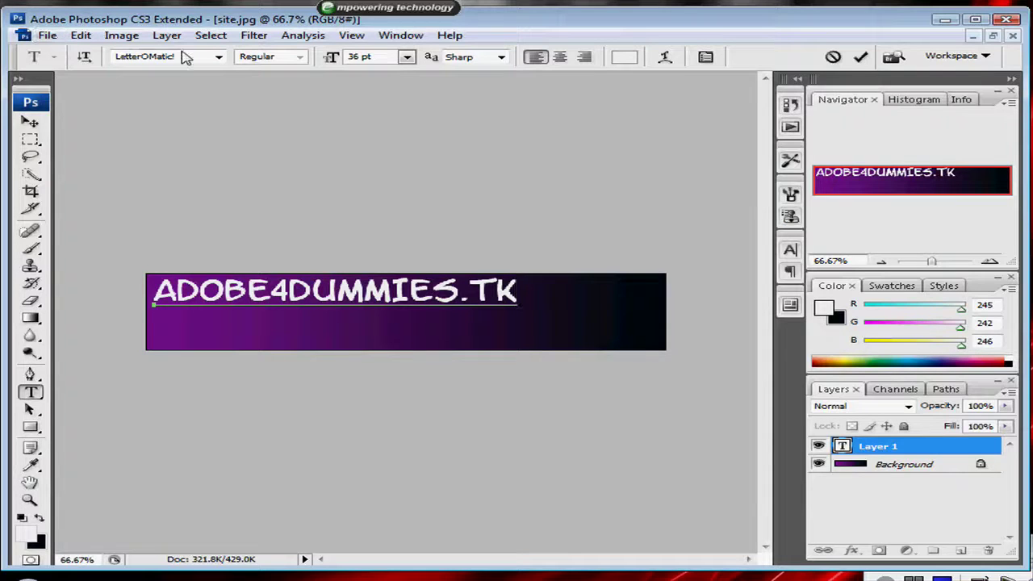
# Step: Commit the ADOBE4DUMMIES.TK text and check the Layer Style options without applying any
pyautogui.click(862, 468)
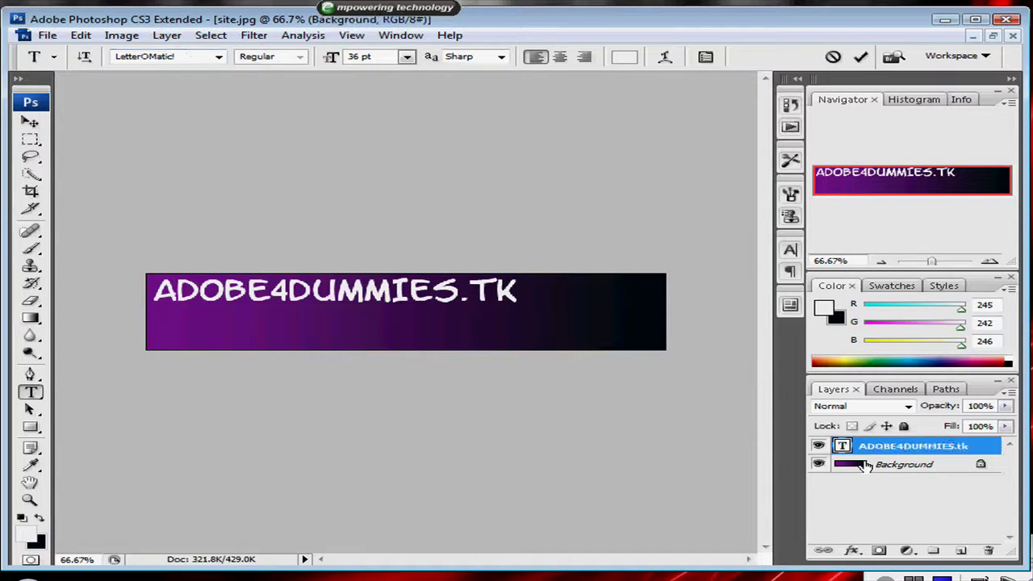
pyautogui.click(174, 36)
pyautogui.moveTo(266, 113)
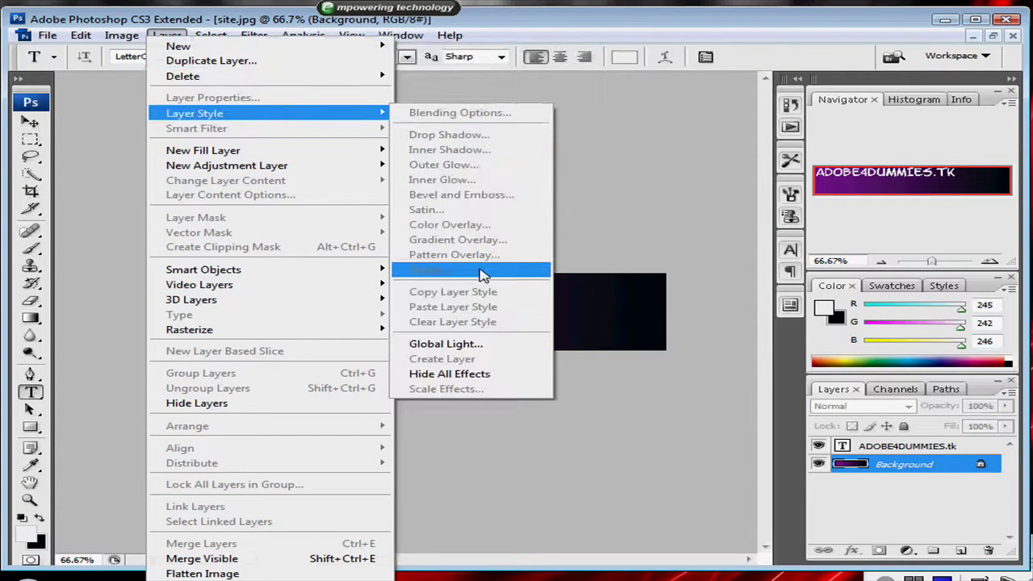
pyautogui.click(709, 154)
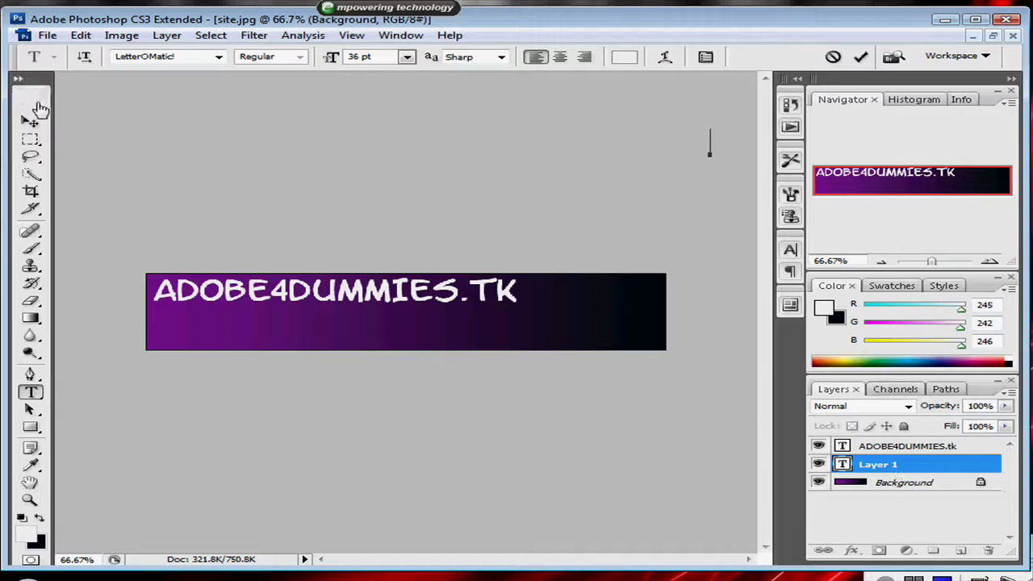
# Step: Save the banner as site.jpg in JPEG format on the Desktop, keeping the default JPEG options
pyautogui.click(47, 35)
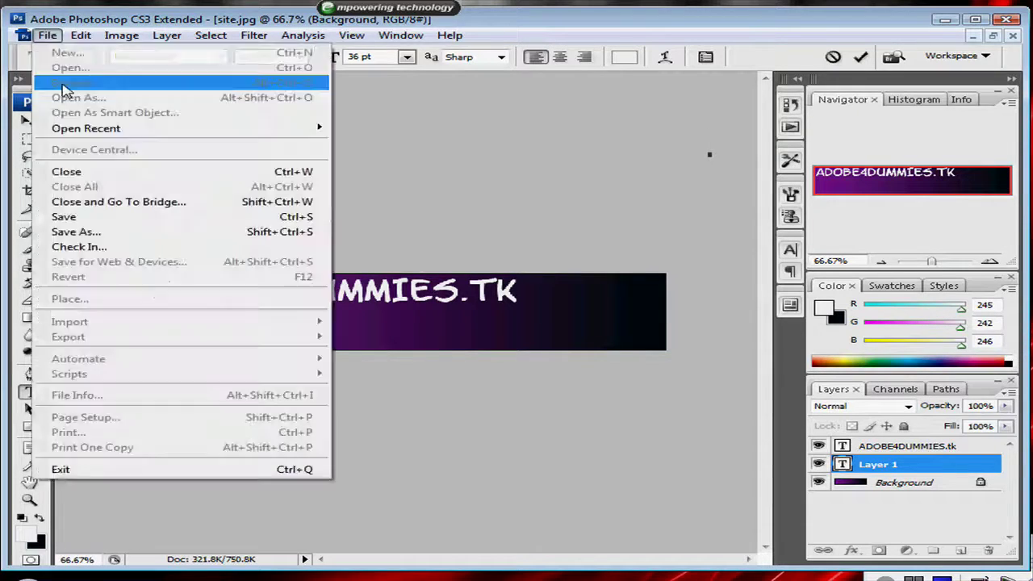
pyautogui.click(113, 217)
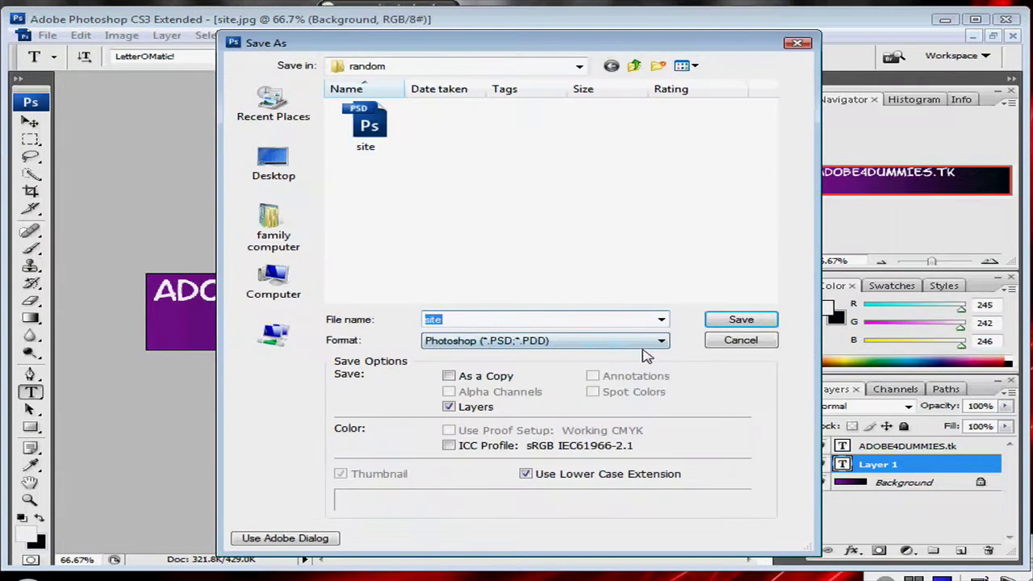
pyautogui.click(642, 345)
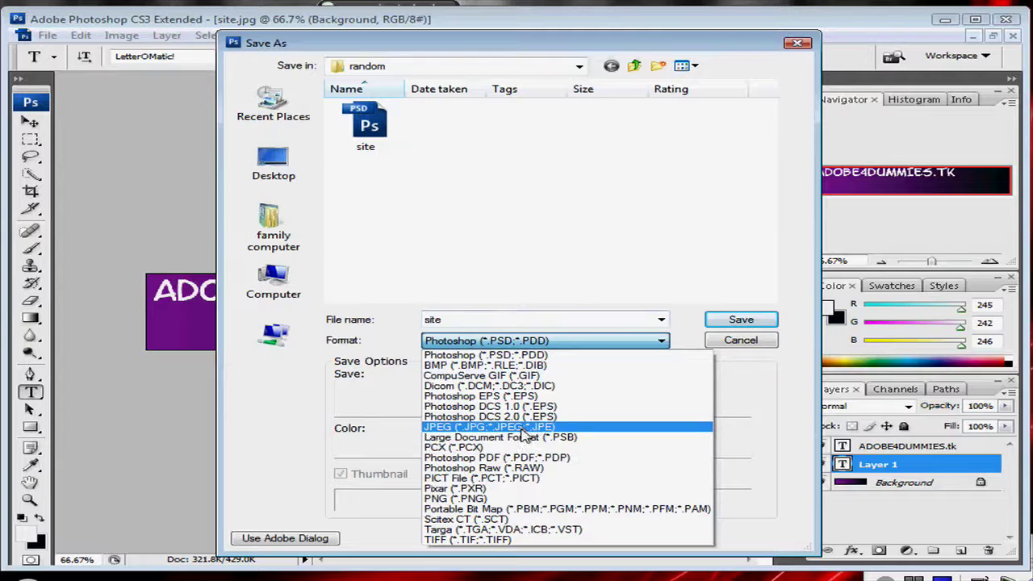
pyautogui.click(522, 429)
pyautogui.click(273, 165)
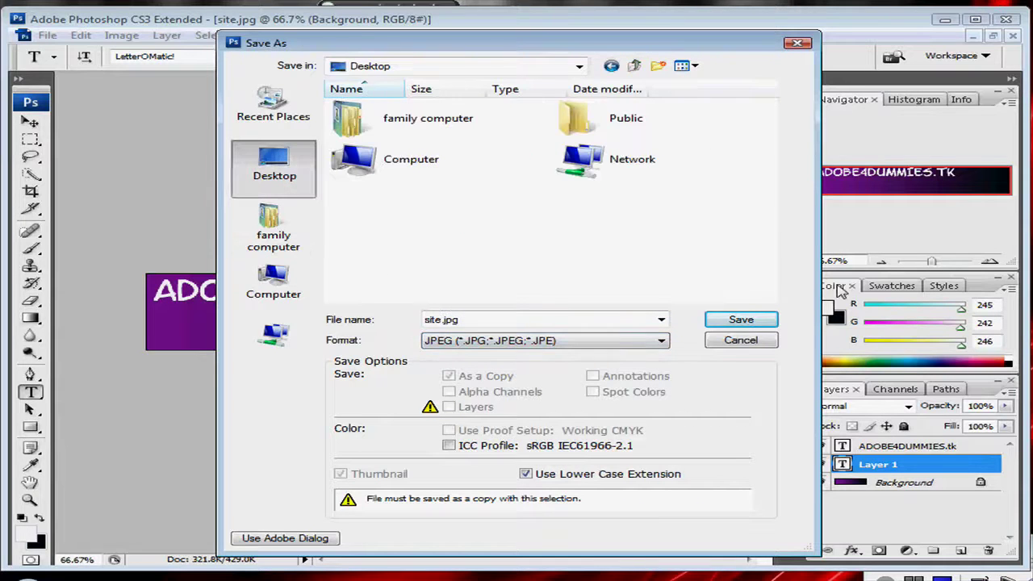
pyautogui.click(755, 321)
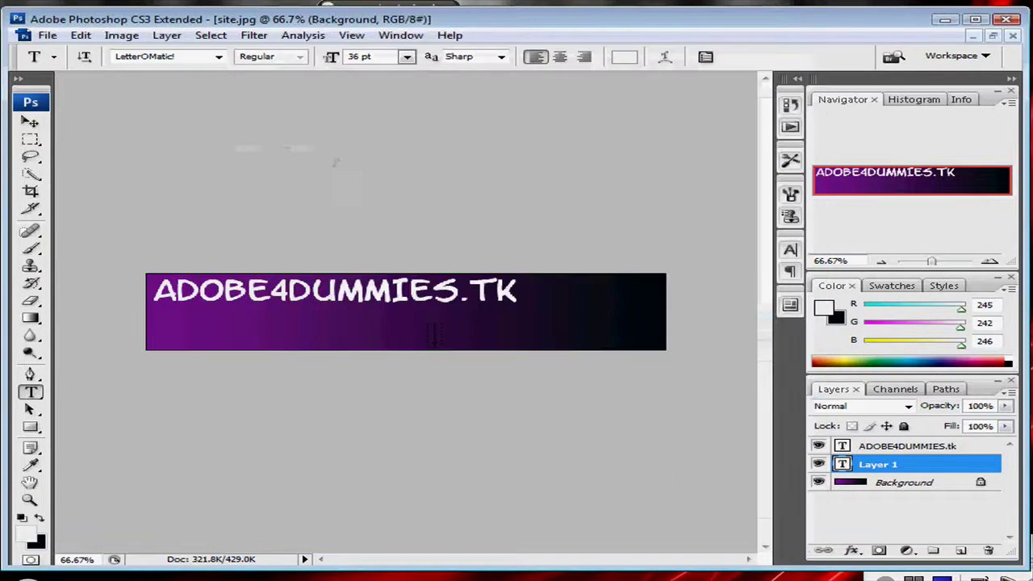
pyautogui.click(637, 147)
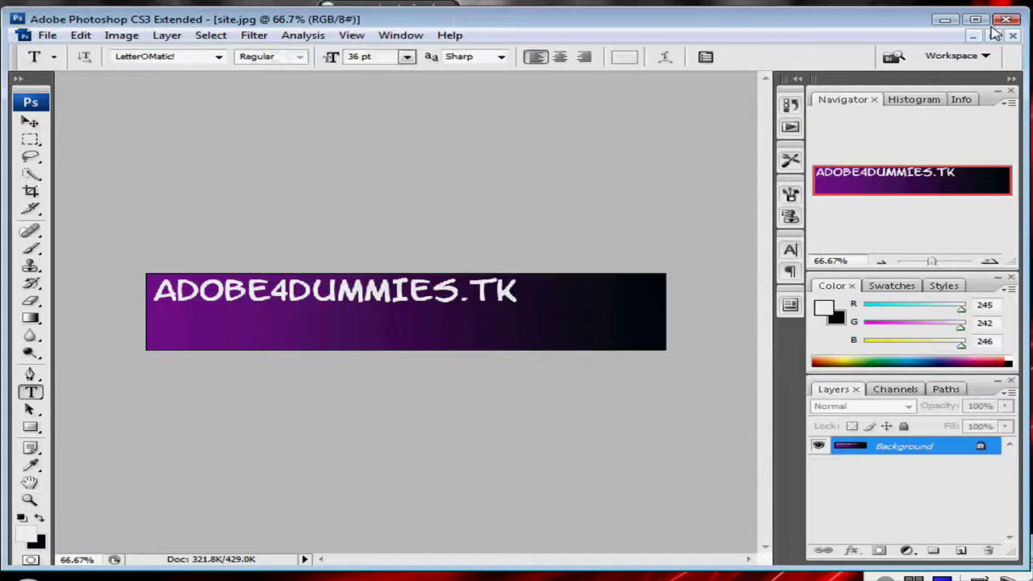
# Step: Minimize Photoshop, open site from the Desktop, and discard Paint's unsaved changes
pyautogui.click(944, 21)
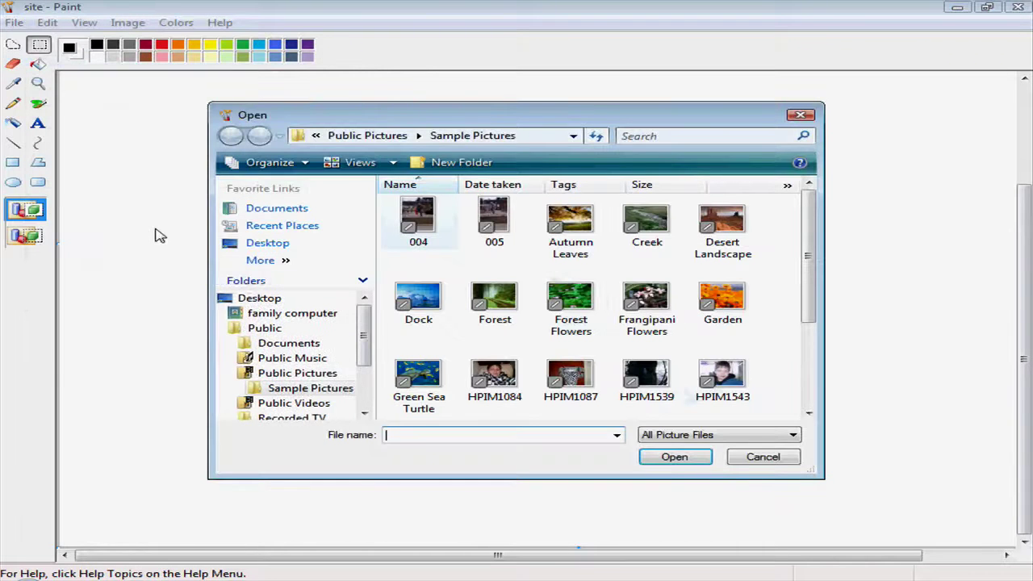
pyautogui.click(269, 245)
pyautogui.doubleClick(443, 386)
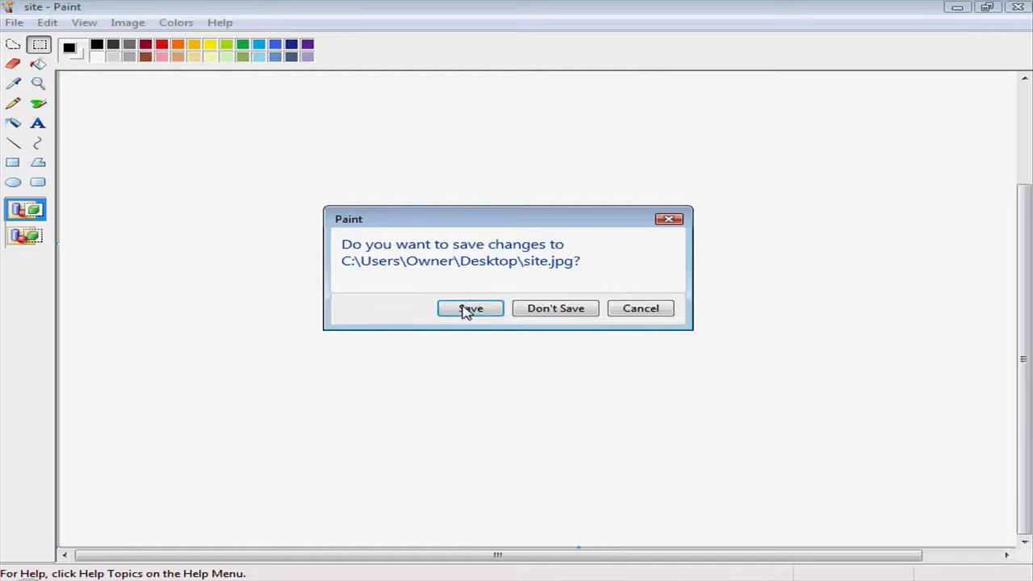
pyautogui.click(544, 323)
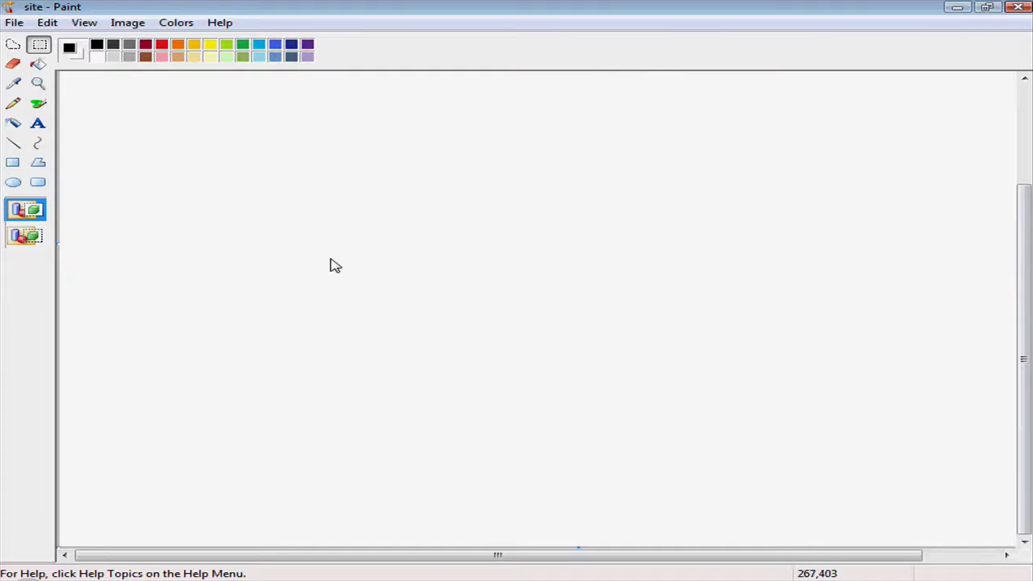
# Step: Open the site image in Paint with File > Open
pyautogui.click(14, 23)
pyautogui.click(60, 81)
pyautogui.click(18, 23)
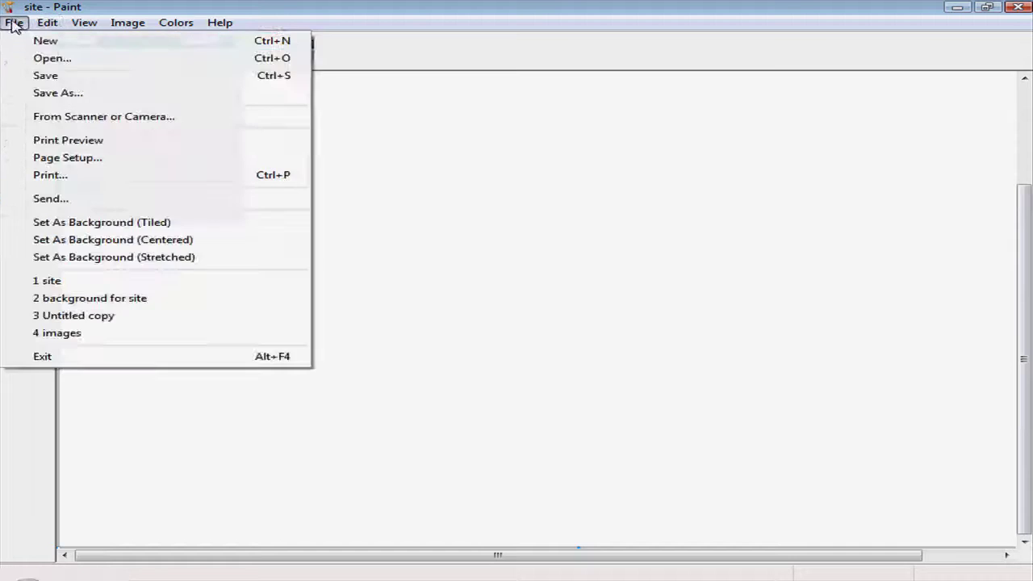
pyautogui.moveTo(16, 25)
pyautogui.click(38, 61)
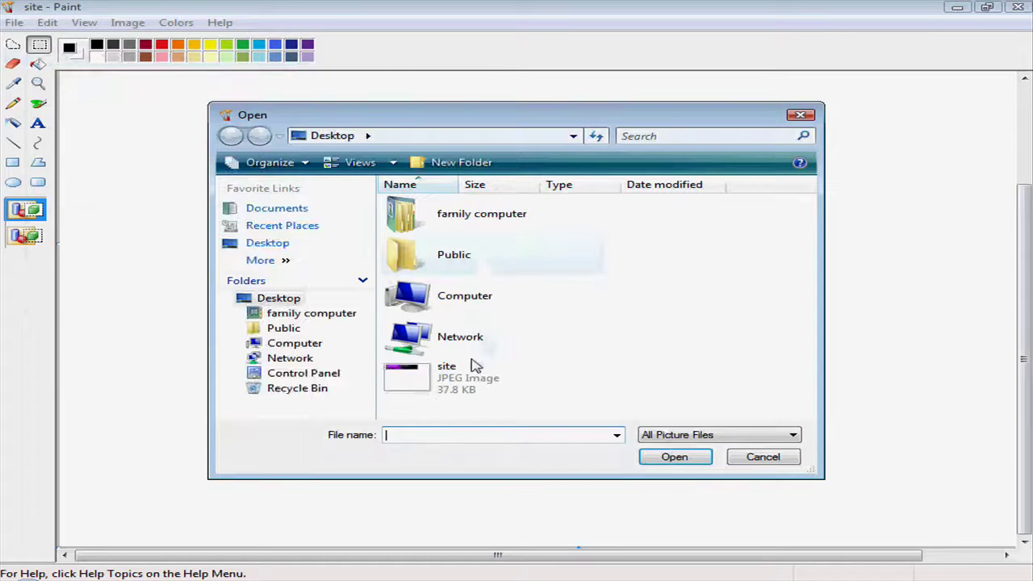
pyautogui.click(454, 379)
pyautogui.click(675, 457)
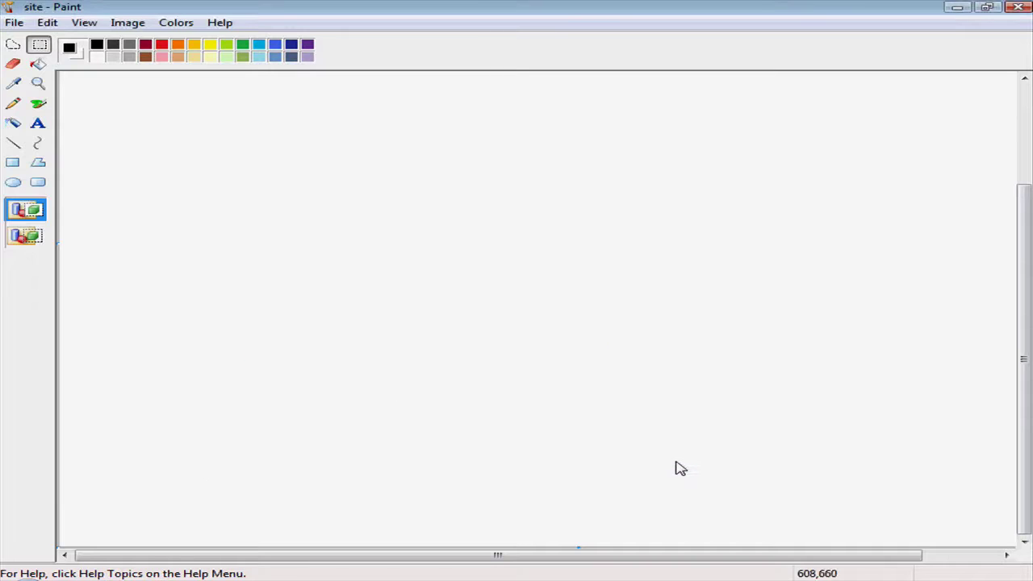
# Step: Drag the canvas's bottom edge up to the banner's height
pyautogui.moveTo(1021, 389); pyautogui.dragTo(1016, 290)
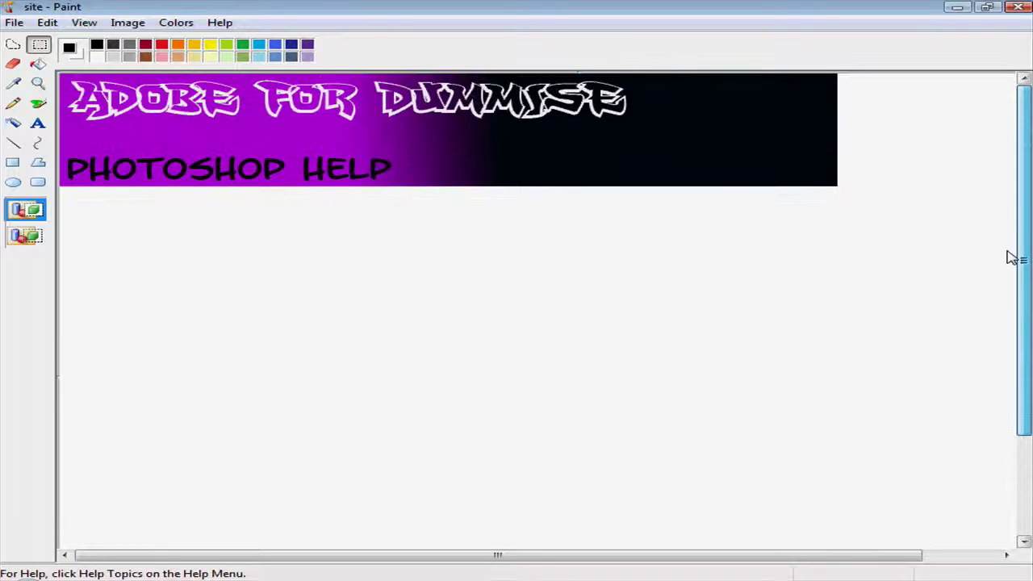
pyautogui.scroll(-3, 803, 549)
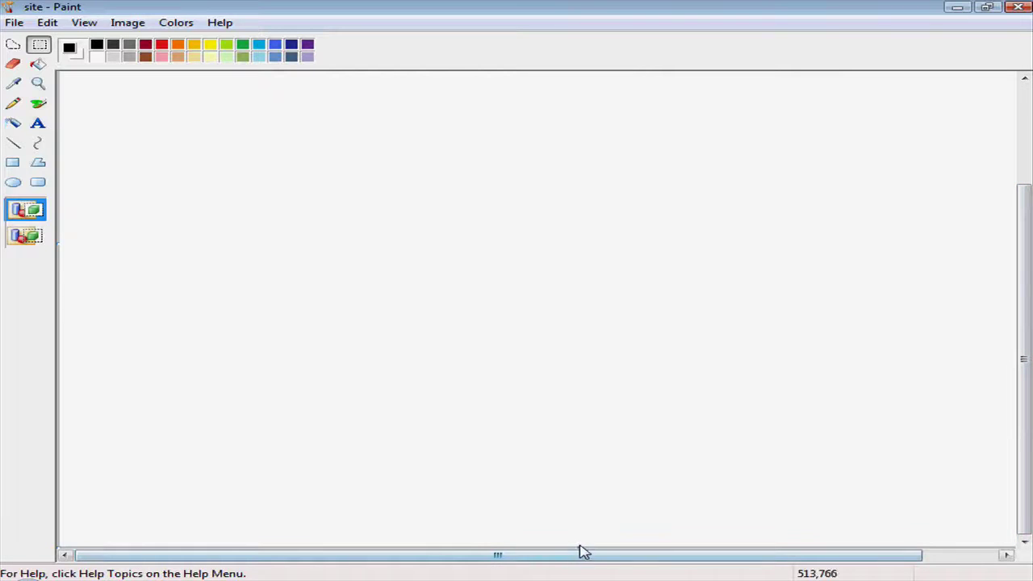
pyautogui.moveTo(579, 549); pyautogui.dragTo(460, 69)
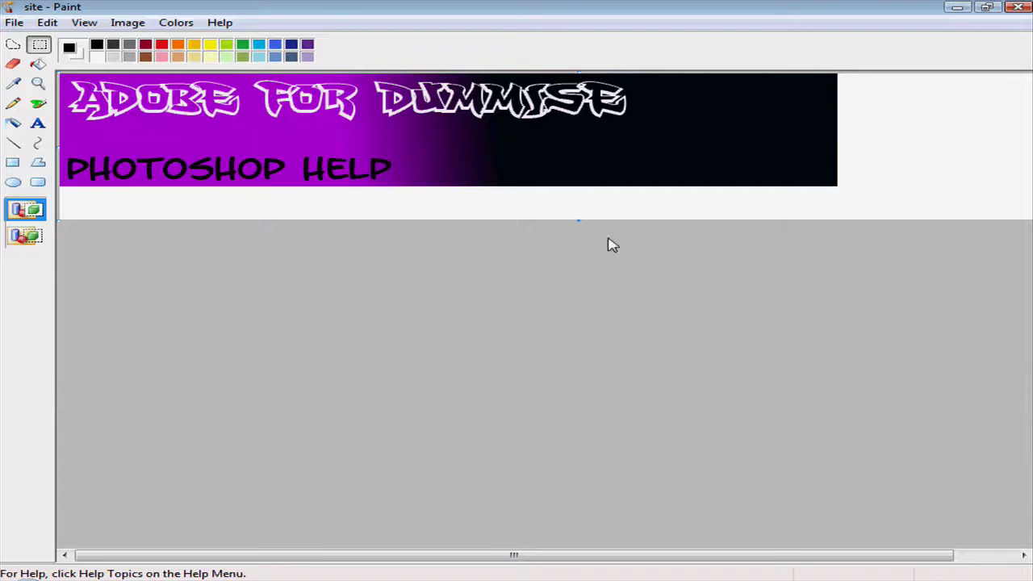
pyautogui.moveTo(579, 221); pyautogui.dragTo(581, 193)
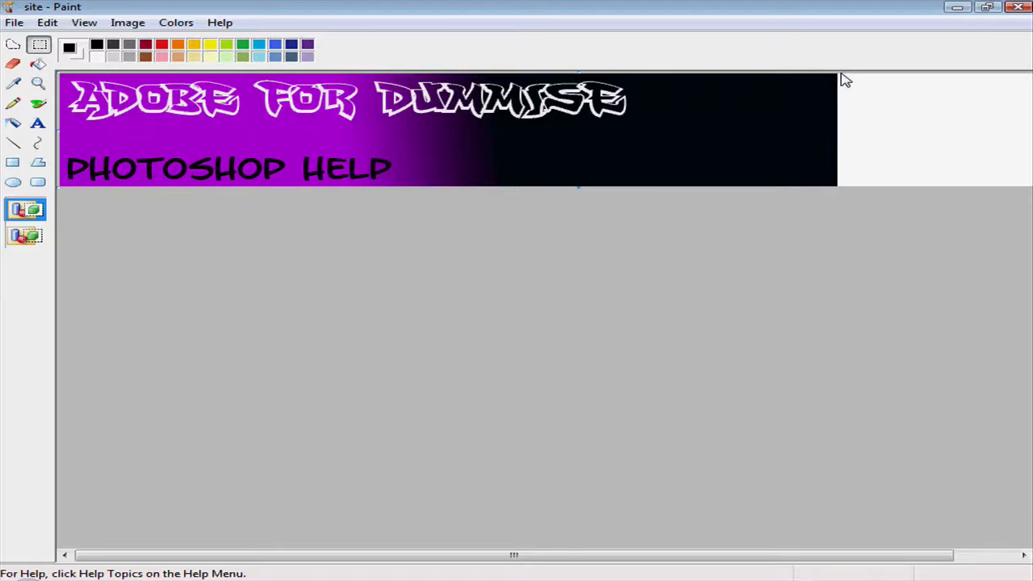
# Step: Select the whole banner and copy it
pyautogui.moveTo(842, 82); pyautogui.dragTo(62, 194)
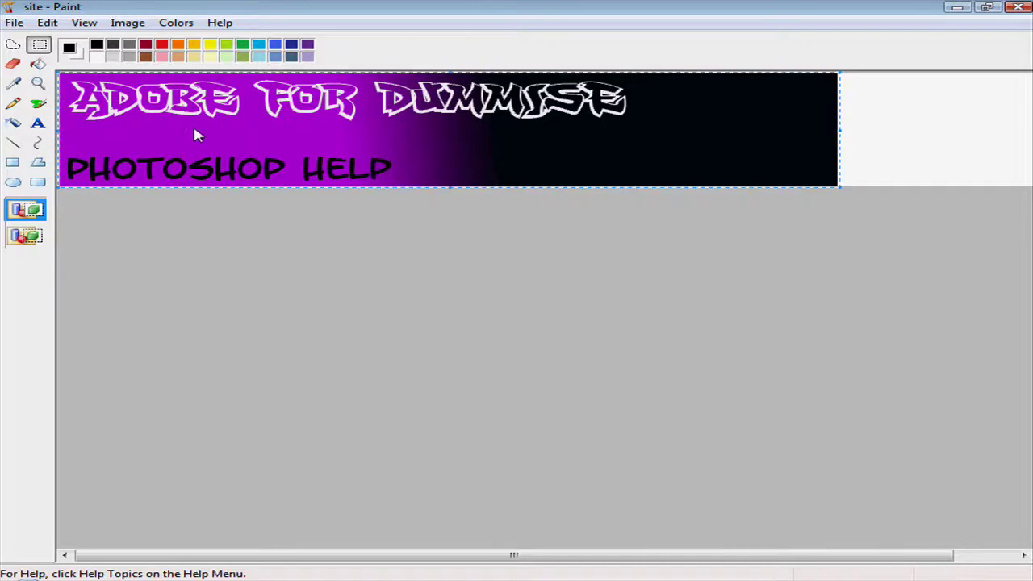
pyautogui.moveTo(209, 118); pyautogui.dragTo(254, 125)
pyautogui.rightClick(253, 125)
pyautogui.click(335, 157)
pyautogui.click(47, 23)
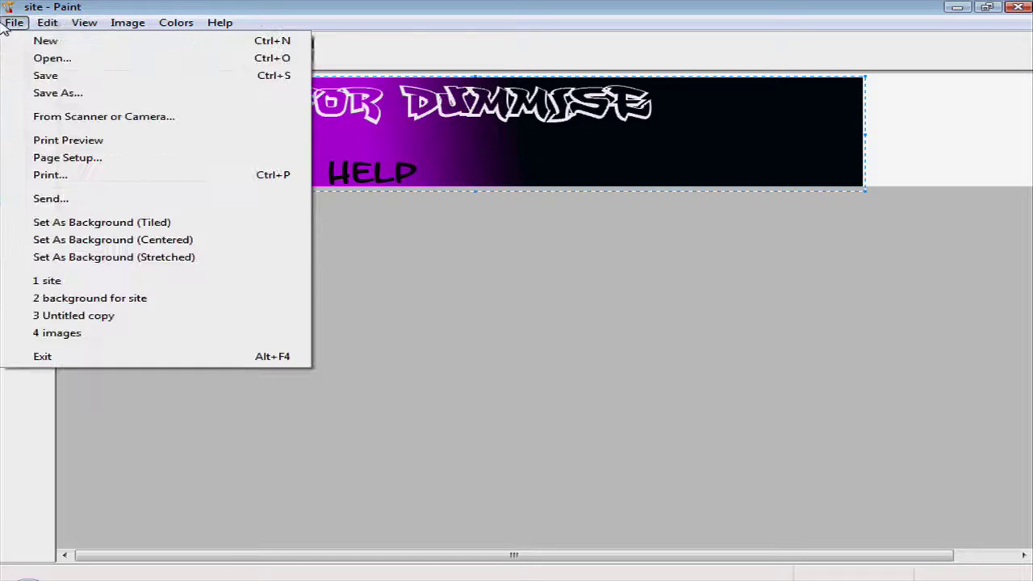
# Step: Start a new image, discarding site changes, and paste the copied banner into it
pyautogui.click(40, 40)
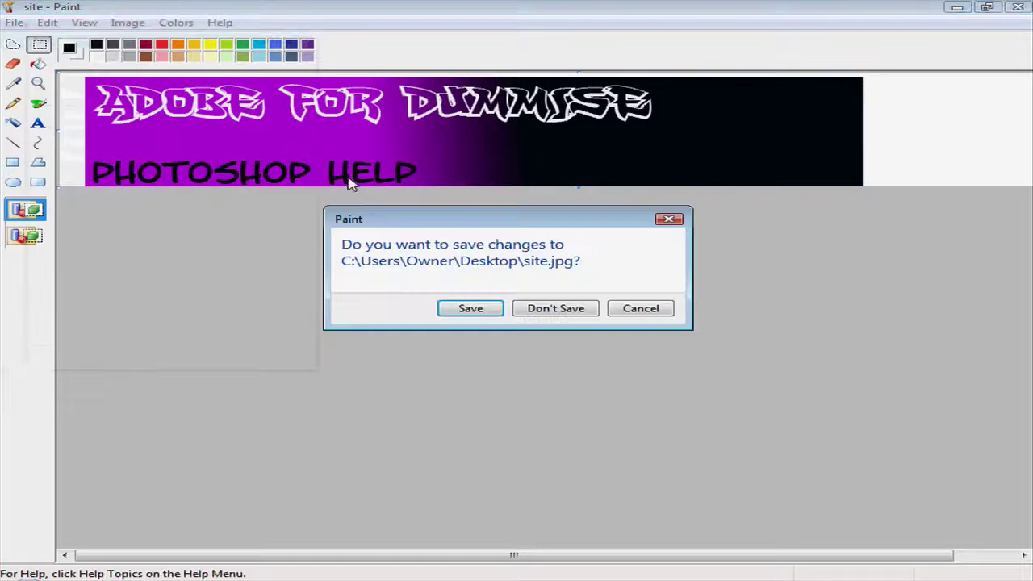
pyautogui.click(556, 314)
pyautogui.click(47, 22)
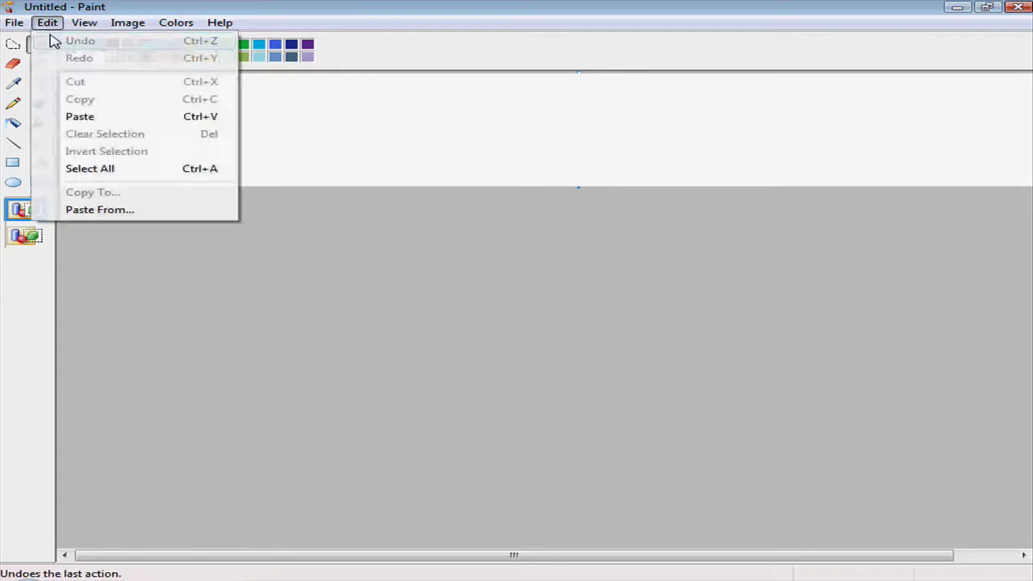
pyautogui.click(81, 115)
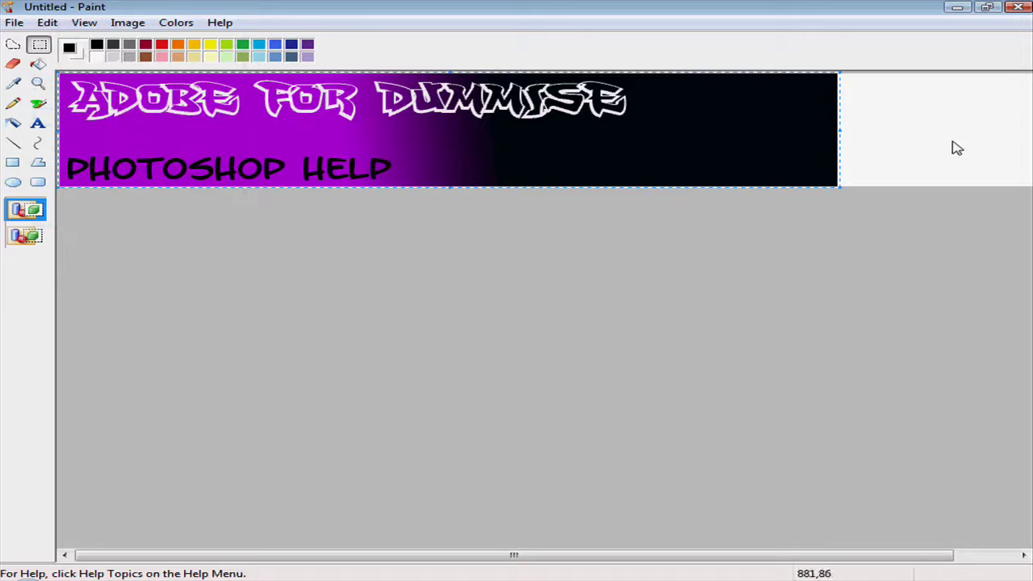
pyautogui.click(987, 126)
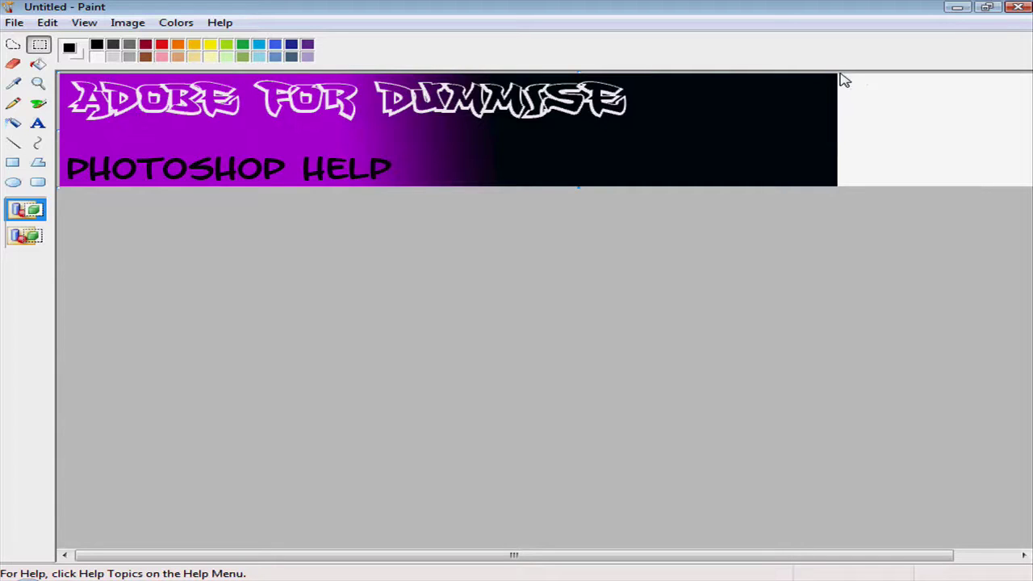
# Step: Trim the canvas width to the banner's right edge, giving 770x143
pyautogui.moveTo(843, 85); pyautogui.dragTo(1001, 192)
pyautogui.click(918, 121)
pyautogui.moveTo(567, 556); pyautogui.dragTo(628, 556)
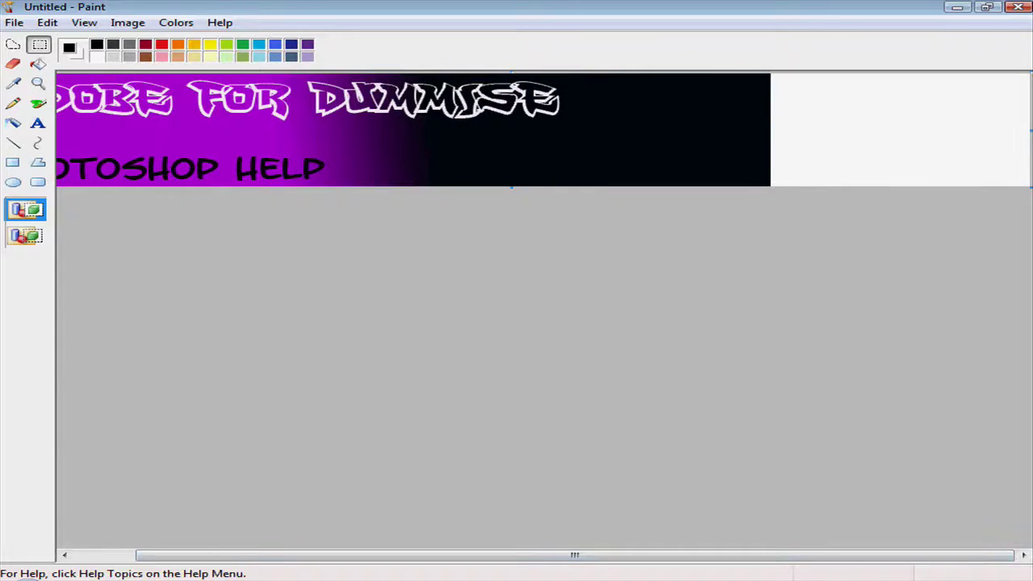
pyautogui.moveTo(1030, 134); pyautogui.dragTo(775, 144)
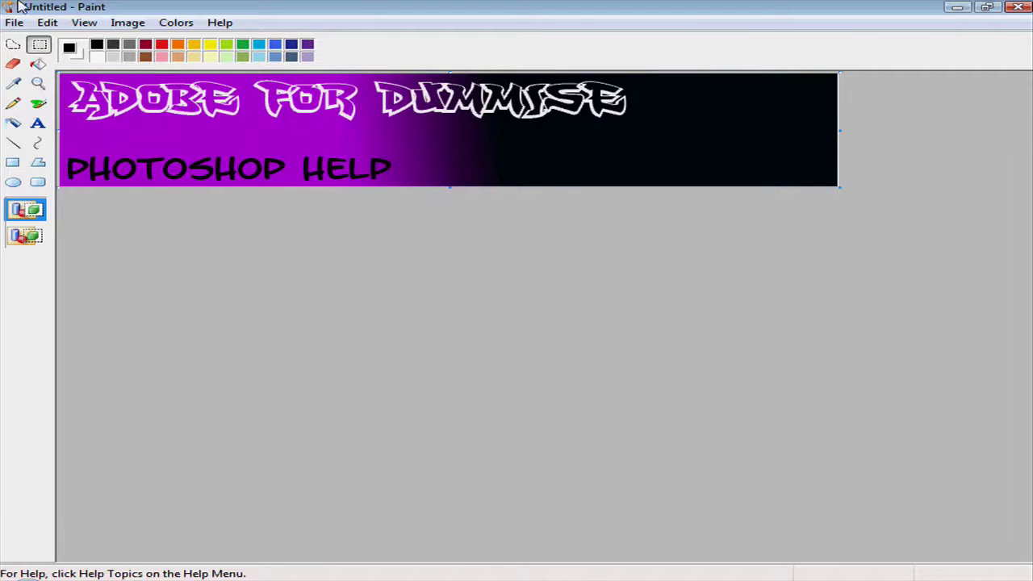
pyautogui.click(48, 22)
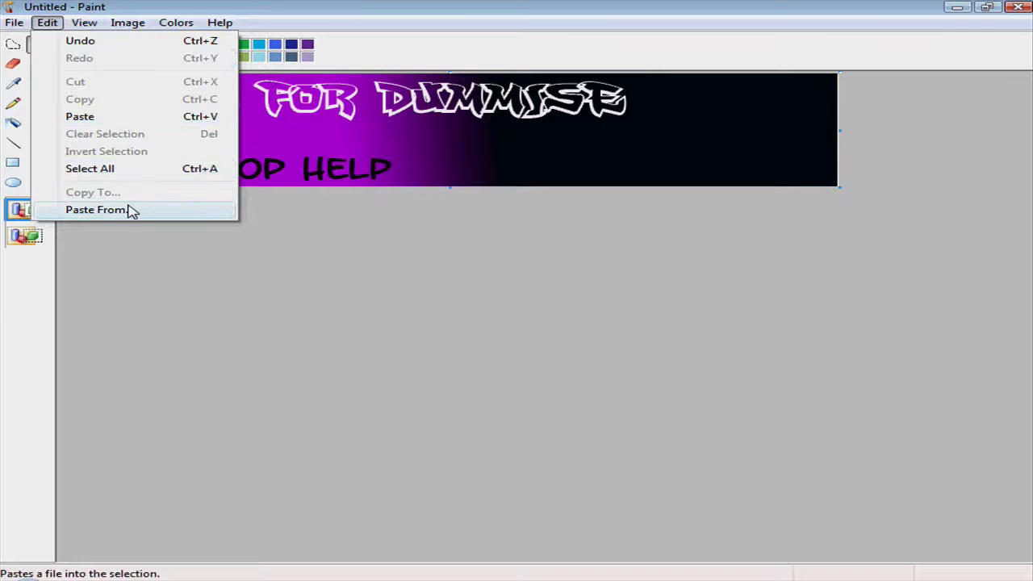
# Step: Drag the images file from the Recycle Bin to the desktop and place its icon
pyautogui.click(657, 207)
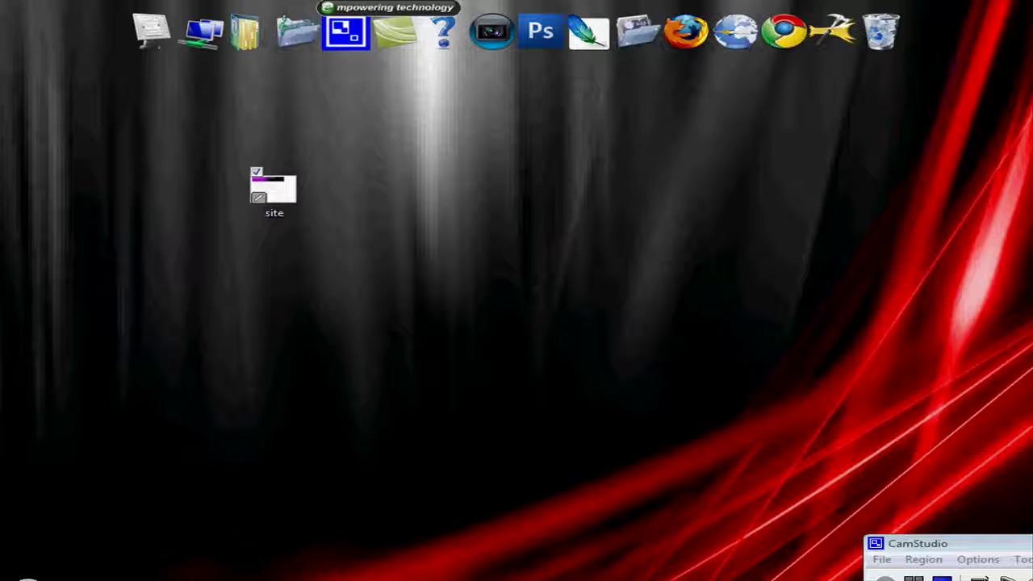
pyautogui.click(855, 44)
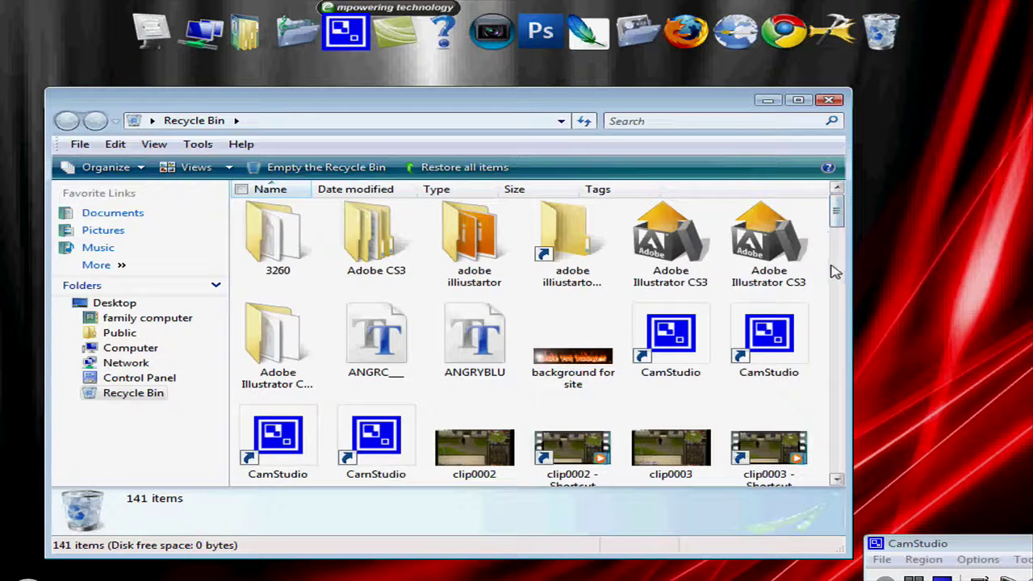
pyautogui.moveTo(830, 216); pyautogui.dragTo(860, 348)
pyautogui.moveTo(690, 353); pyautogui.dragTo(943, 238)
pyautogui.click(821, 100)
pyautogui.moveTo(984, 275); pyautogui.dragTo(542, 121)
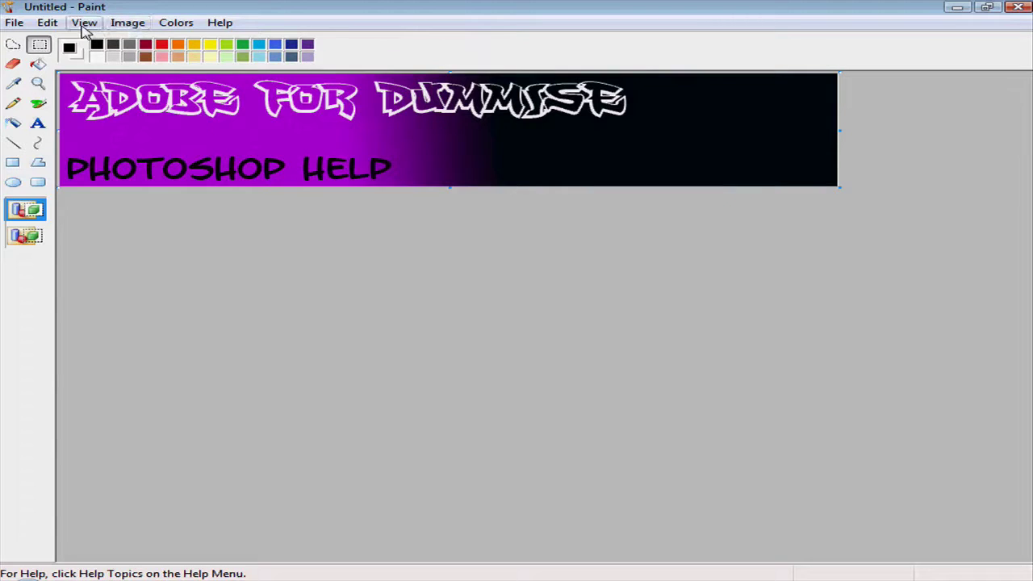
# Step: Paste the images file from the Desktop and move the logo onto the banner's black right end
pyautogui.click(45, 24)
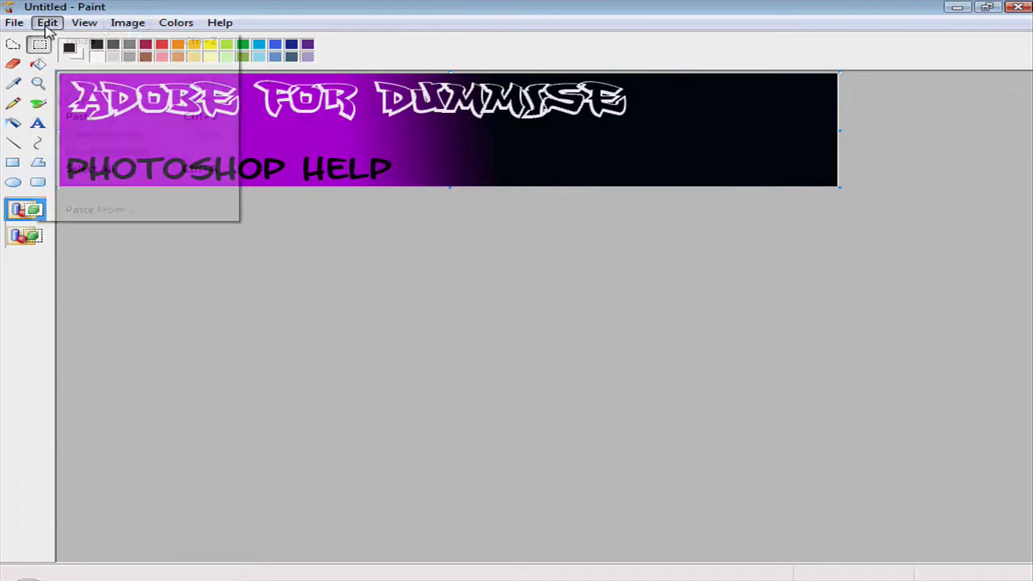
pyautogui.click(77, 209)
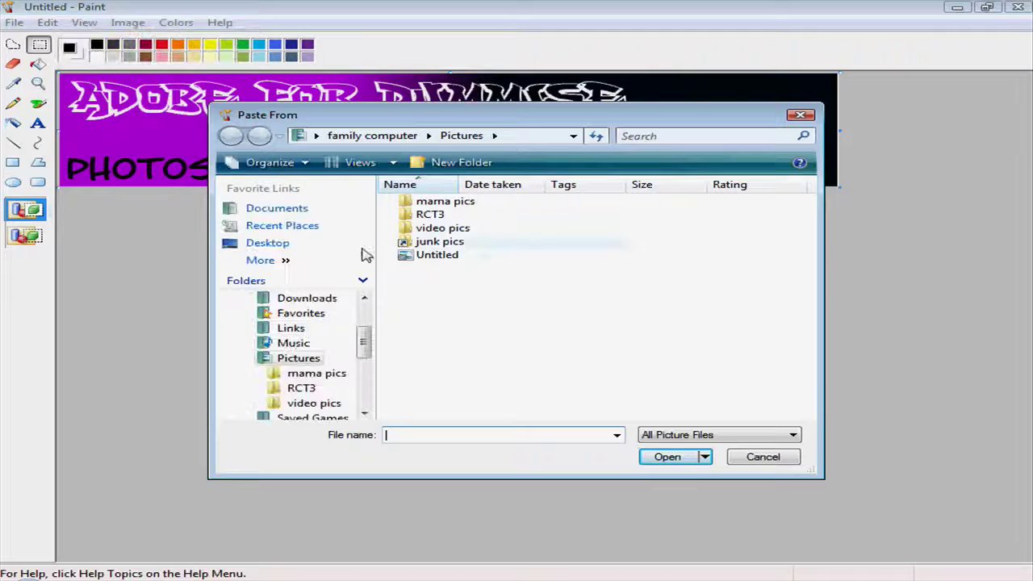
pyautogui.click(279, 245)
pyautogui.doubleClick(490, 375)
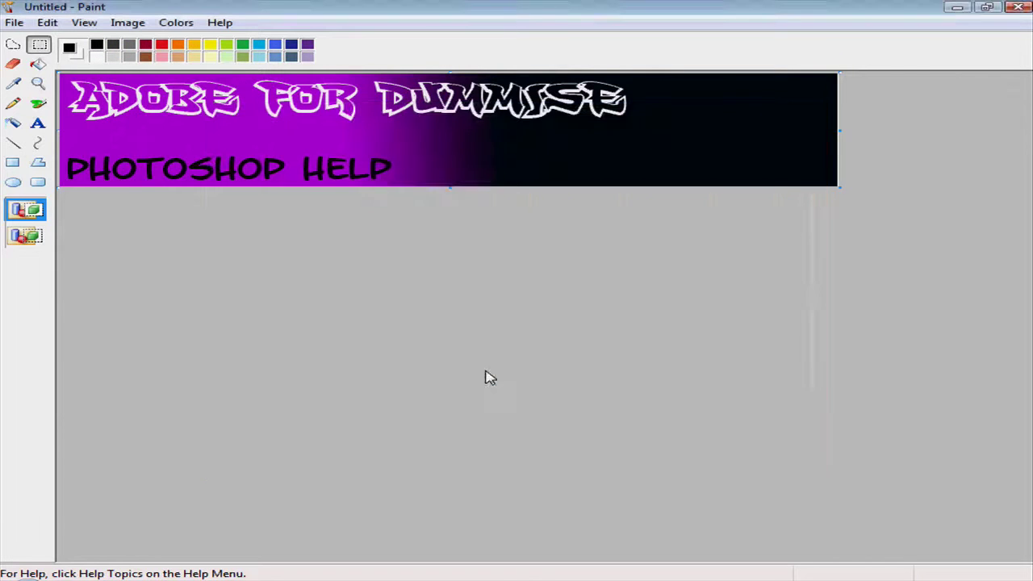
pyautogui.moveTo(944, 100); pyautogui.dragTo(758, 121)
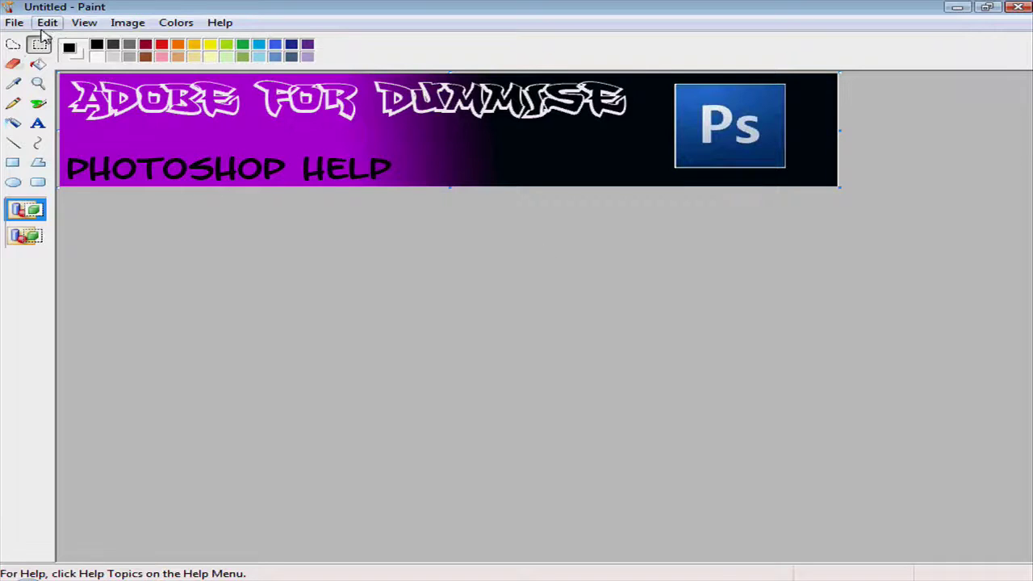
# Step: Save the banner as JPEG 'Untitled' on the desktop and view it in Windows Photo Gallery
pyautogui.click(13, 24)
pyautogui.click(68, 79)
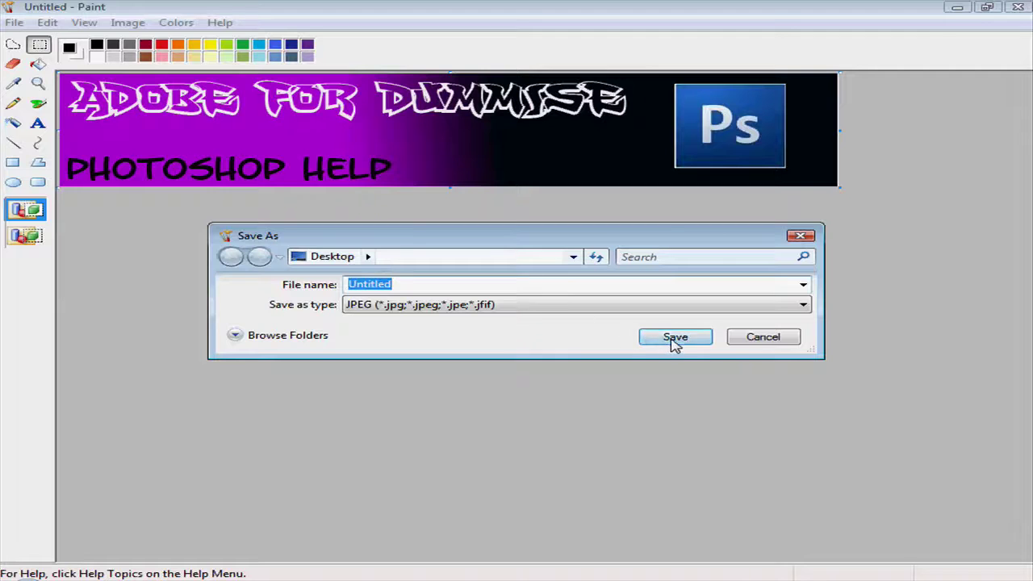
pyautogui.click(675, 338)
pyautogui.click(955, 7)
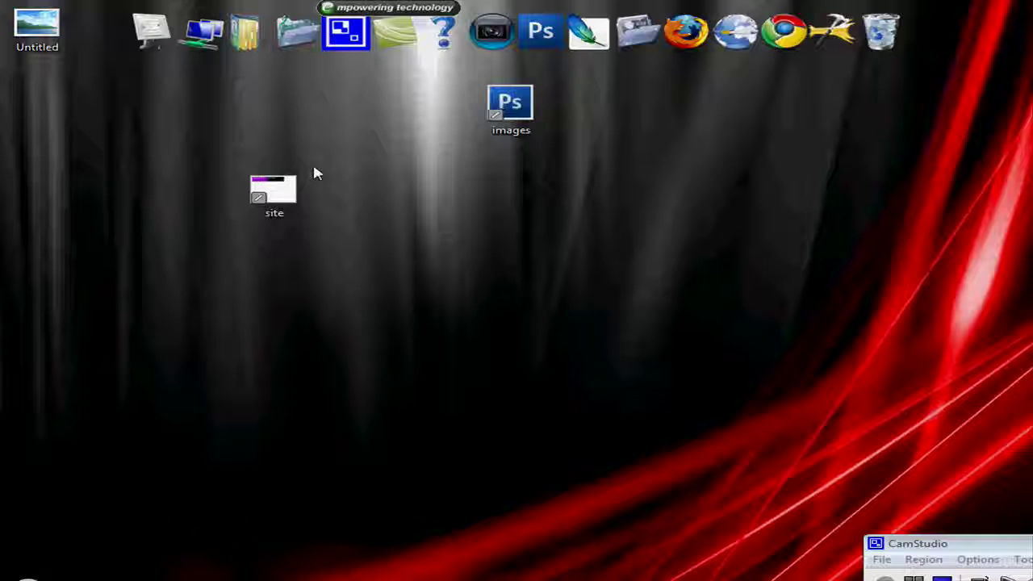
pyautogui.doubleClick(36, 37)
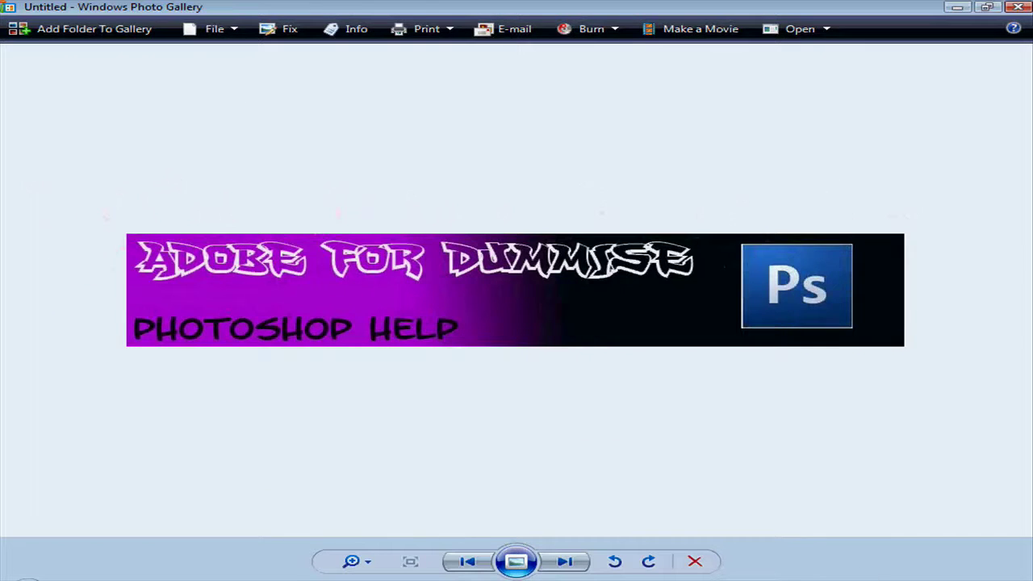
pyautogui.rightClick(1007, 578)
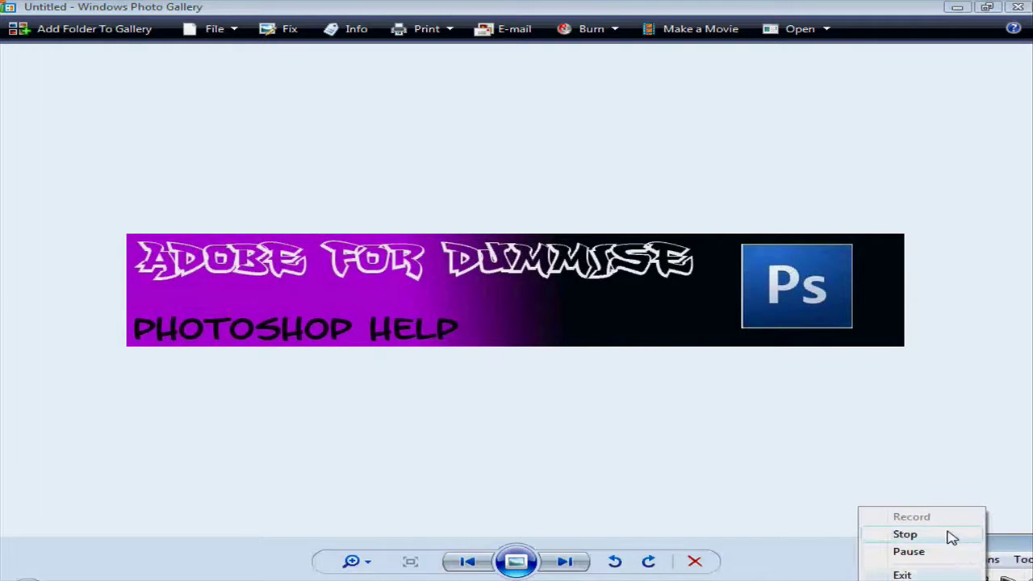